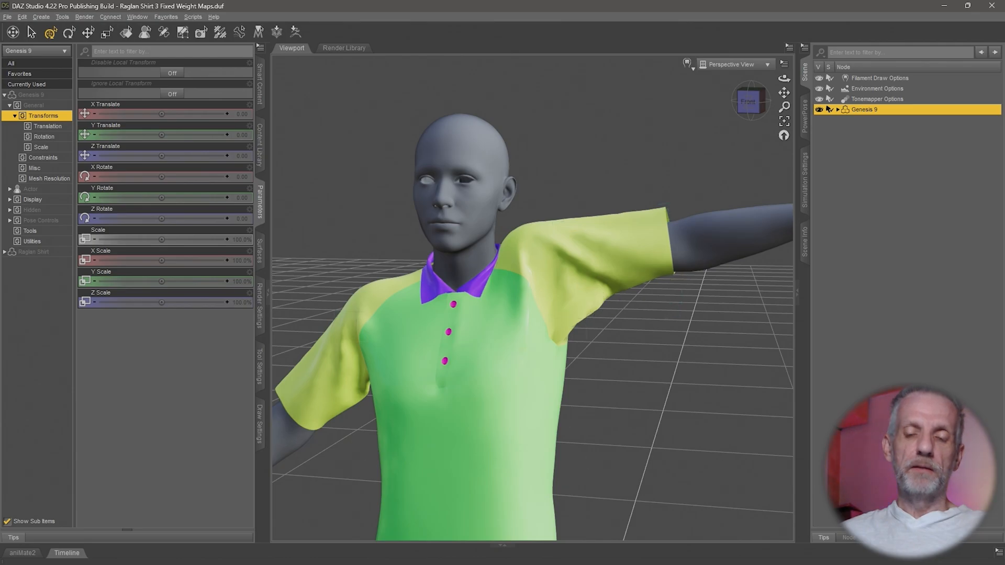
# - Select the Raglan Shirt under Genesis 9 in the scene and show only its currently used parameters
pyautogui.moveTo(611, 306)
pyautogui.mouseDown(button='middle')
pyautogui.moveTo(565, 306)
pyautogui.moveTo(492, 265)
pyautogui.moveTo(429, 278)
pyautogui.moveTo(471, 270)
pyautogui.moveTo(571, 285)
pyautogui.moveTo(615, 306)
pyautogui.moveTo(611, 294)
pyautogui.mouseUp(button='middle')
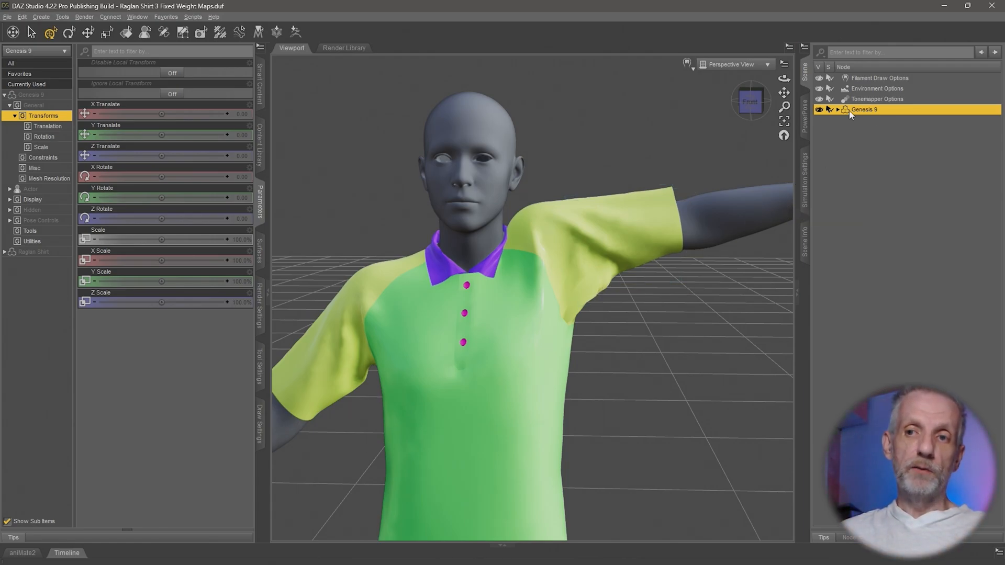
pyautogui.click(838, 110)
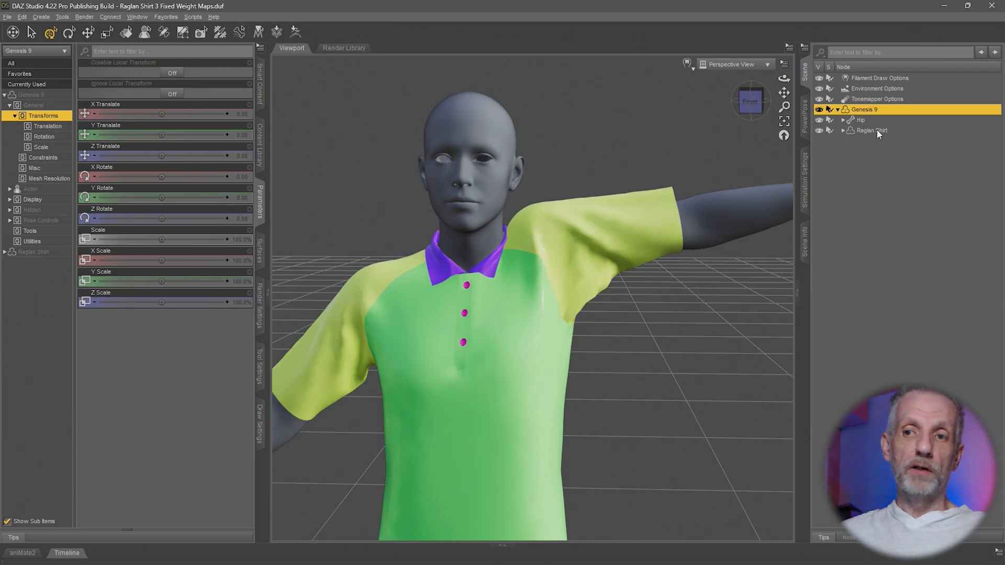
pyautogui.click(878, 134)
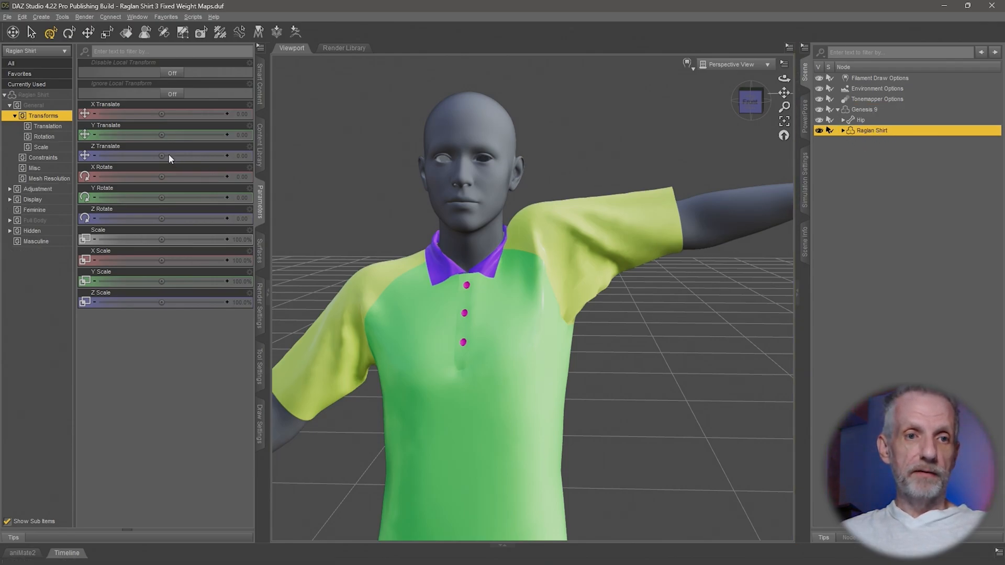
pyautogui.click(54, 86)
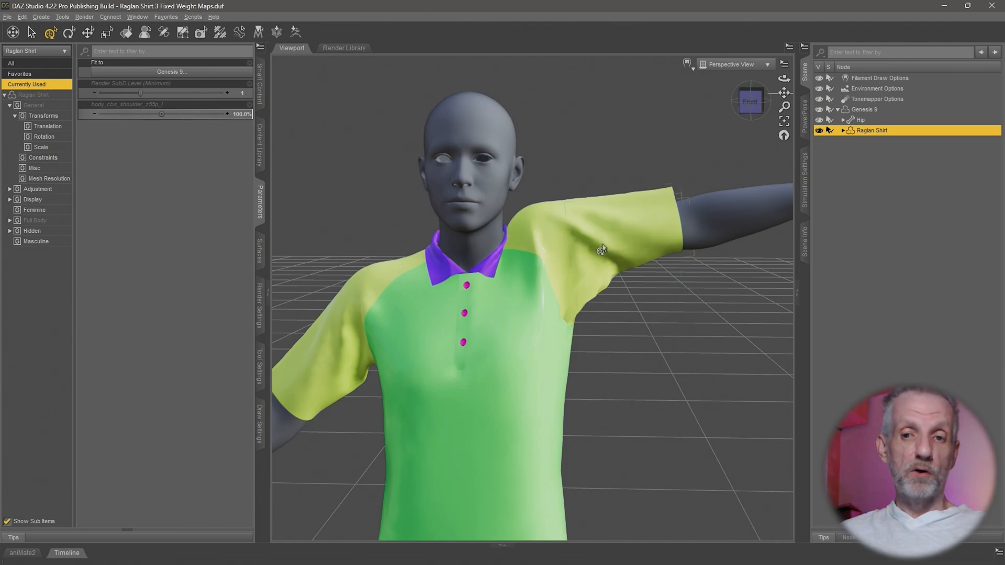
pyautogui.keyDown('ctrl'); pyautogui.keyDown('alt'); pyautogui.moveTo(609, 250); pyautogui.dragTo(602, 250); pyautogui.keyUp('alt'); pyautogui.keyUp('ctrl')
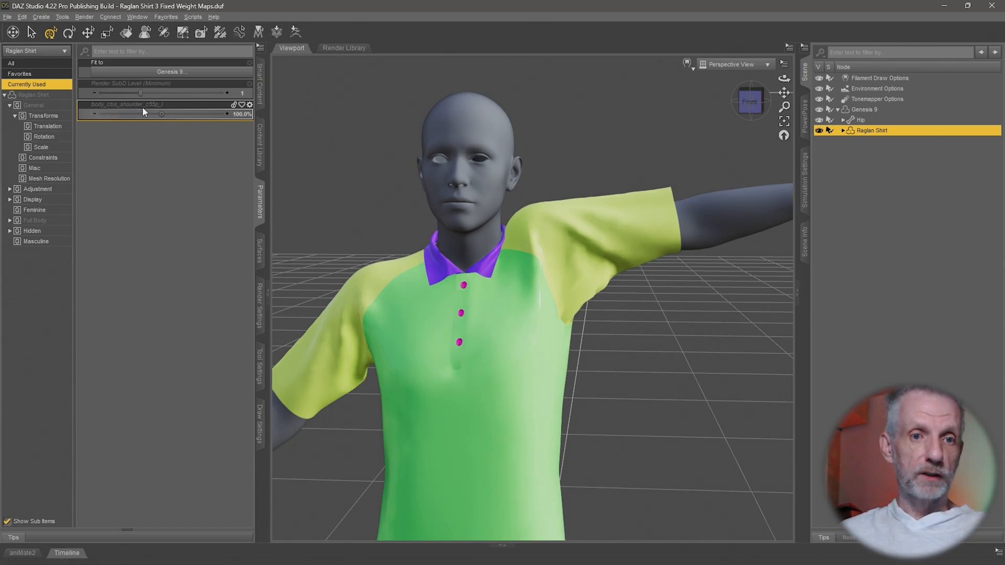
# - Examine the name and label in the parameter settings of the shirt's body_cbs_shoulder_z55p_l morph, leaving them unchanged
pyautogui.click(250, 105)
pyautogui.click(278, 115)
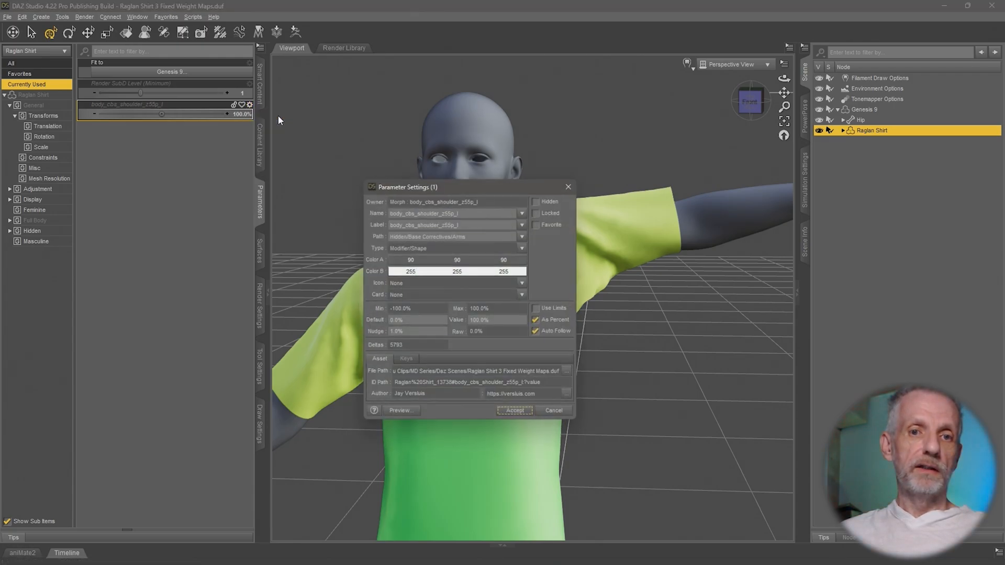
pyautogui.moveTo(460, 184); pyautogui.dragTo(243, 39)
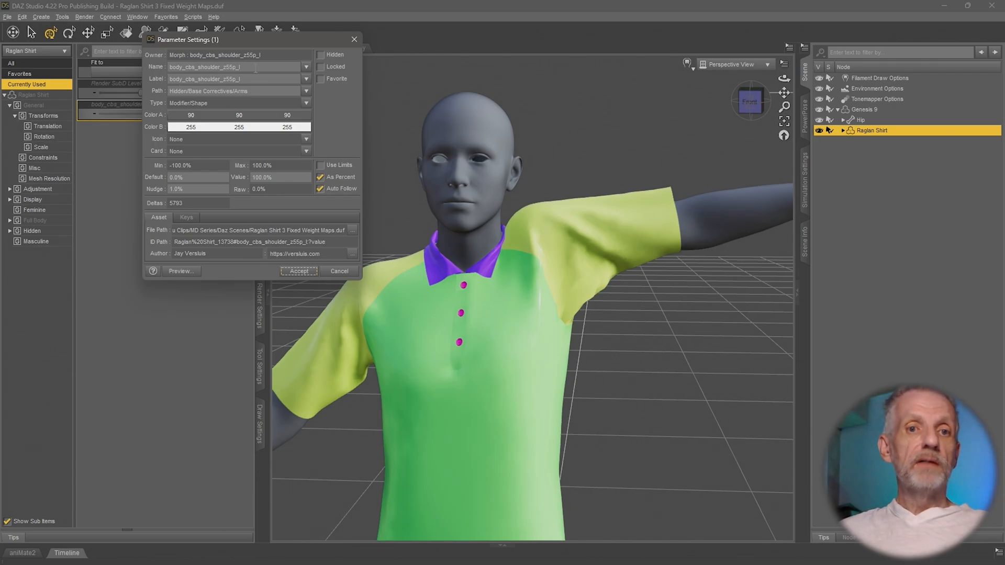
pyautogui.moveTo(252, 64); pyautogui.dragTo(133, 64)
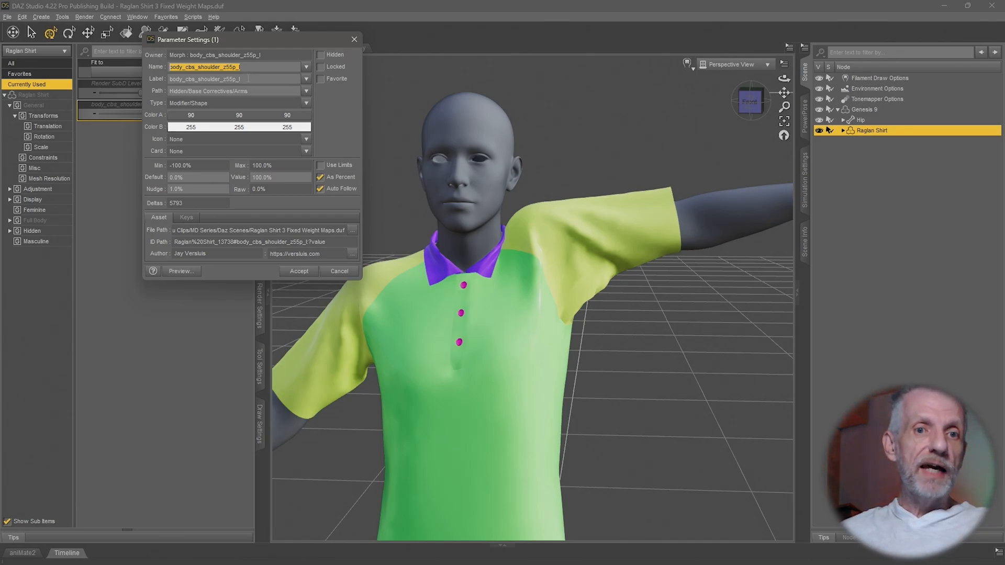
pyautogui.moveTo(246, 79); pyautogui.dragTo(163, 79)
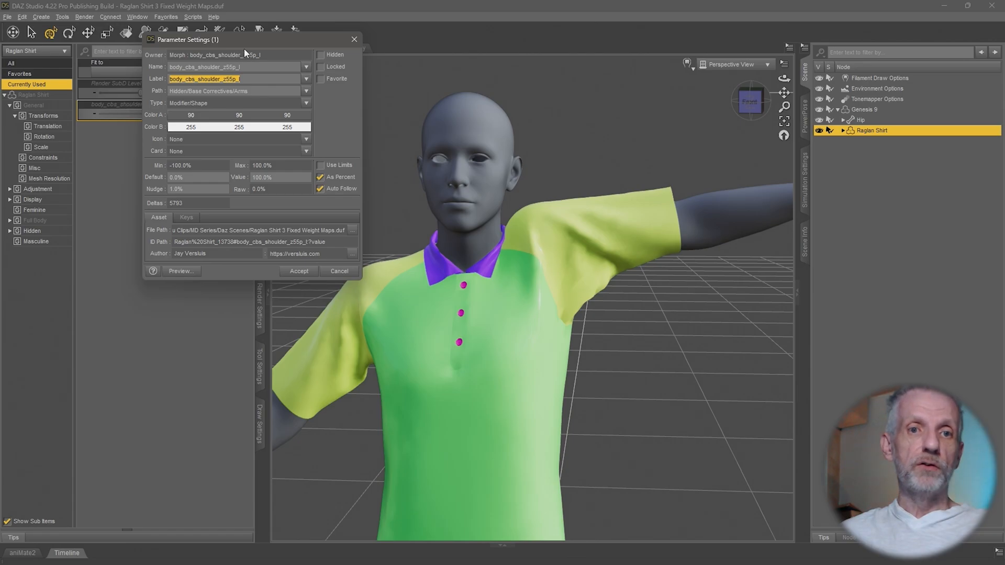
pyautogui.moveTo(256, 40); pyautogui.dragTo(397, 60)
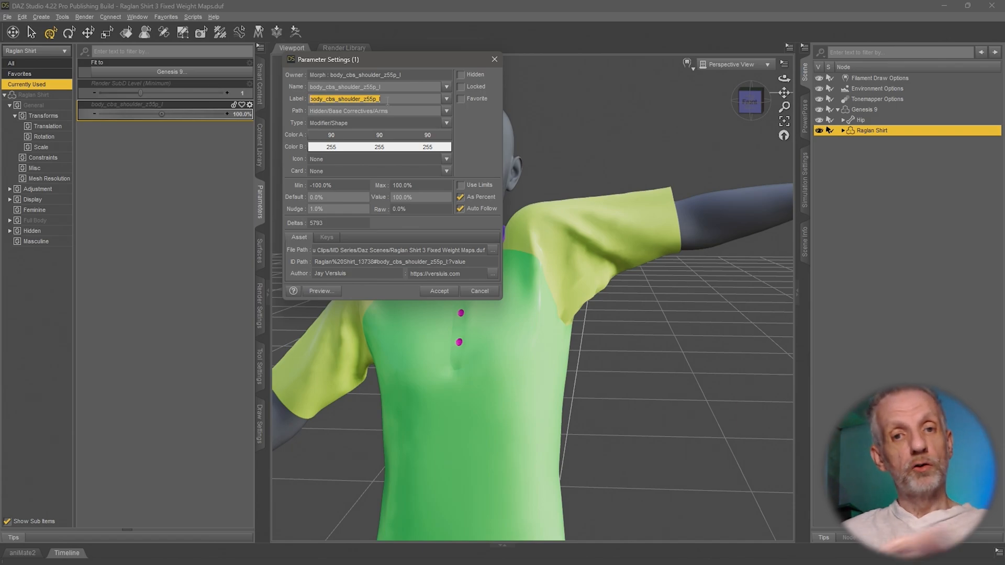
pyautogui.moveTo(391, 88); pyautogui.dragTo(294, 82)
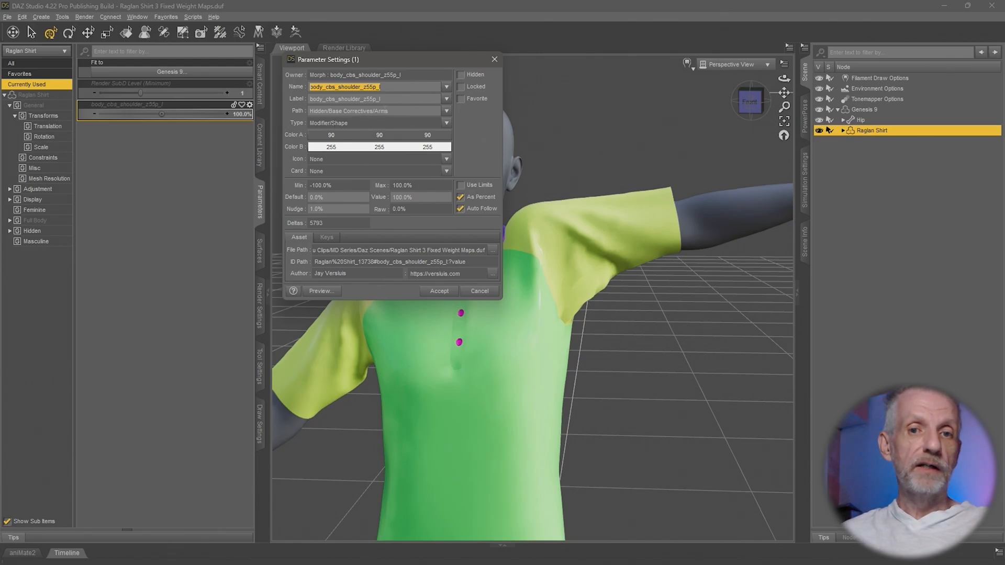
pyautogui.moveTo(391, 99); pyautogui.dragTo(297, 106)
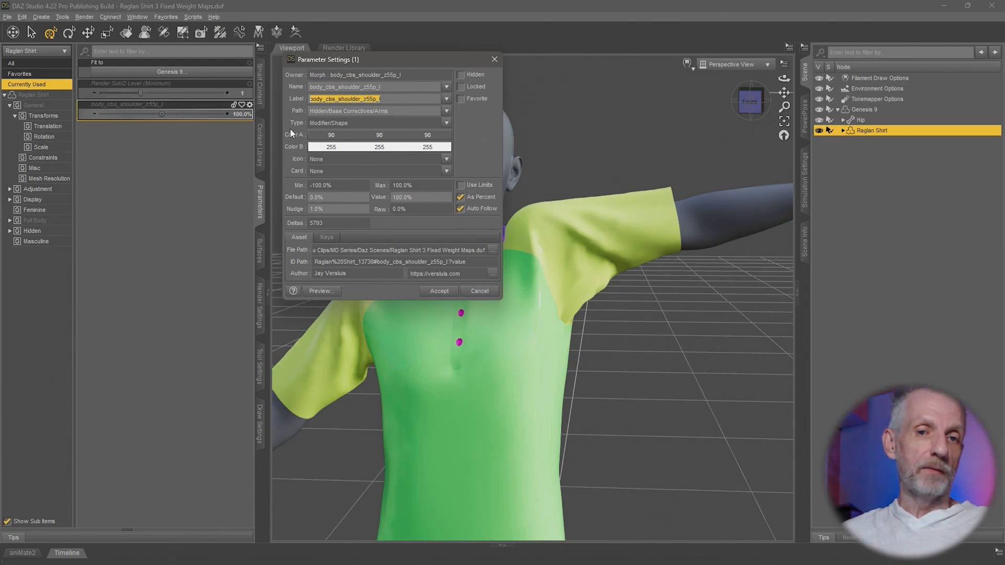
pyautogui.moveTo(390, 88); pyautogui.dragTo(290, 81)
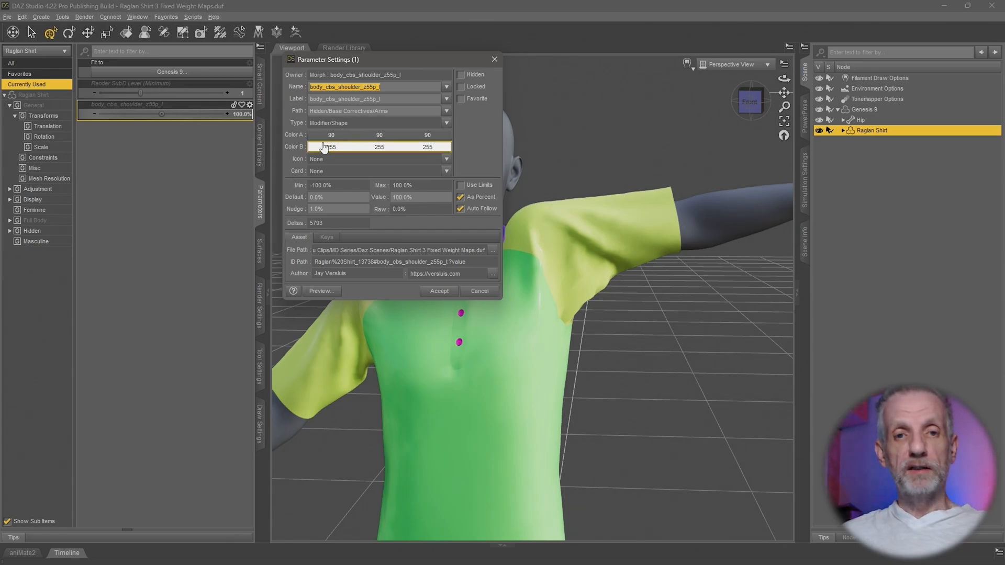
pyautogui.click(473, 294)
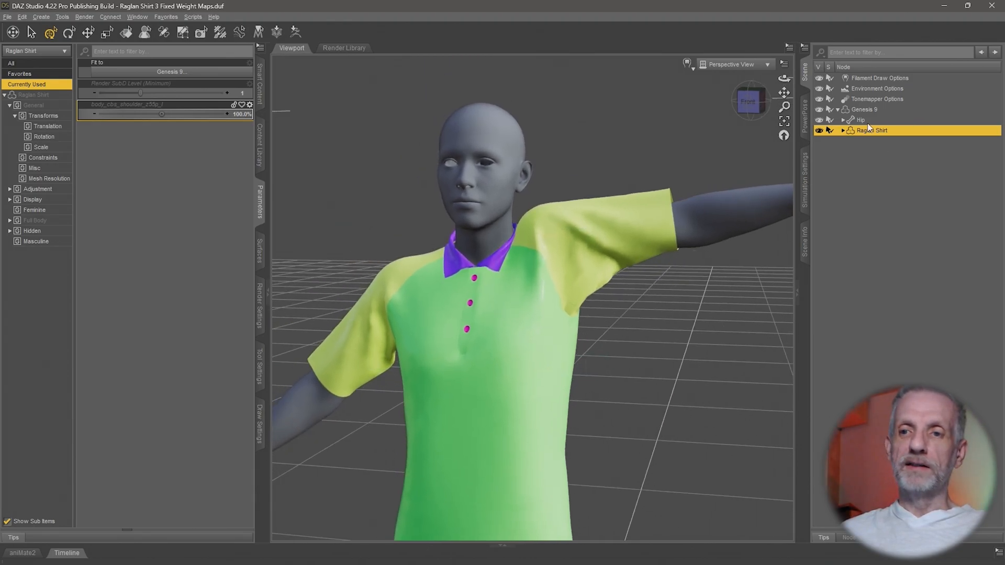
# - Select the Genesis 9 figure and check the Hexagon bridge's Show Options setting in the preferences
pyautogui.click(873, 111)
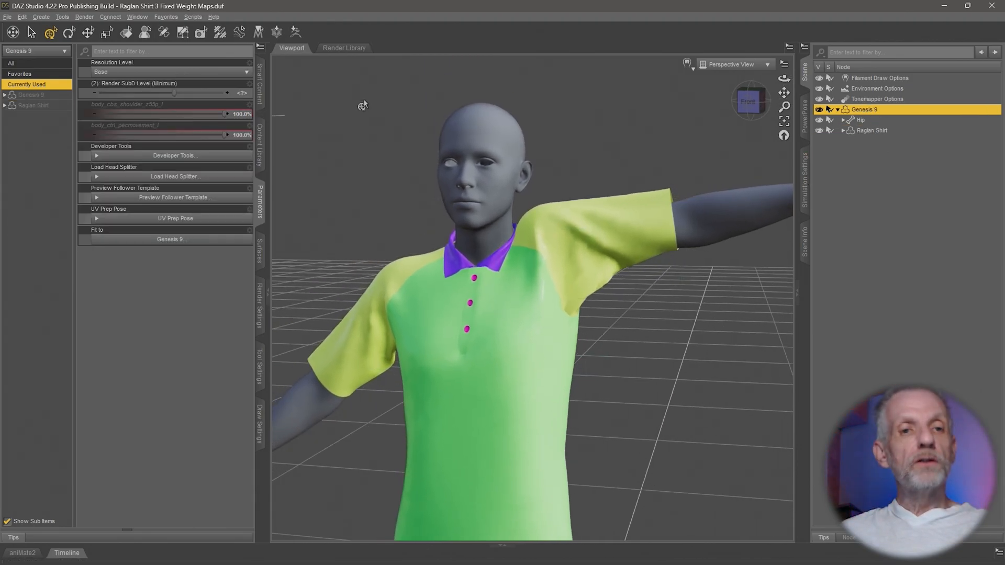
pyautogui.click(23, 17)
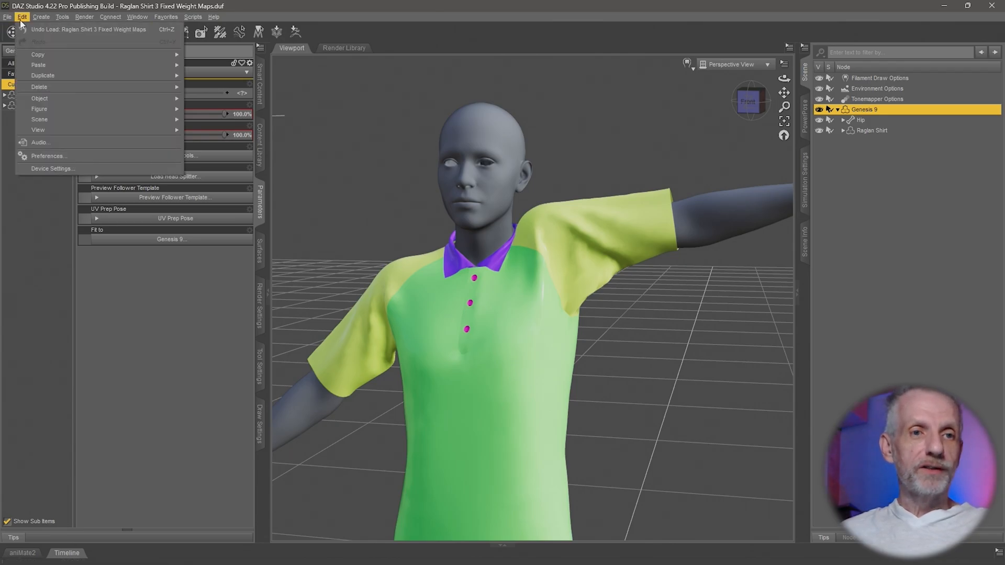
pyautogui.click(61, 155)
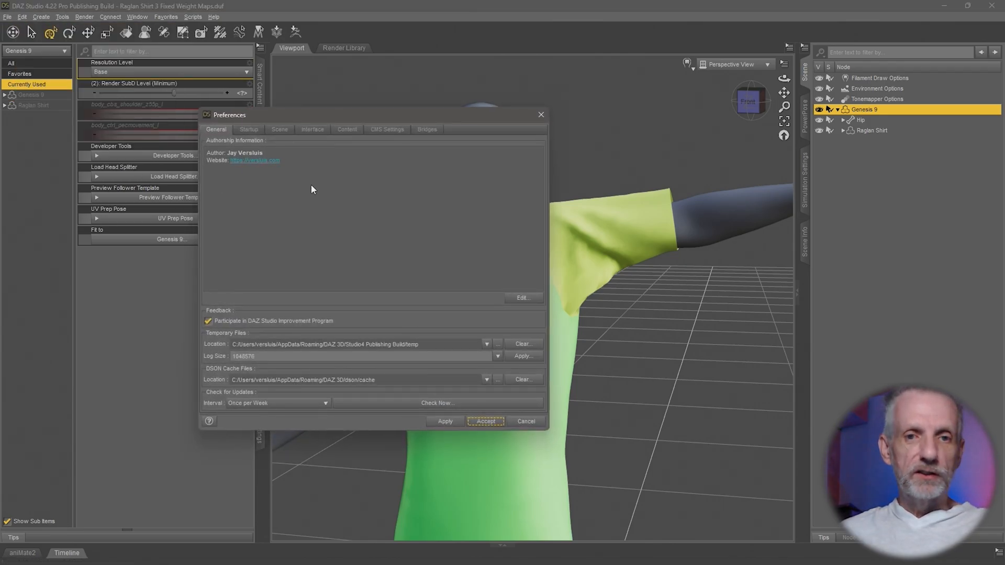
pyautogui.moveTo(440, 112); pyautogui.dragTo(337, 49)
pyautogui.click(370, 116)
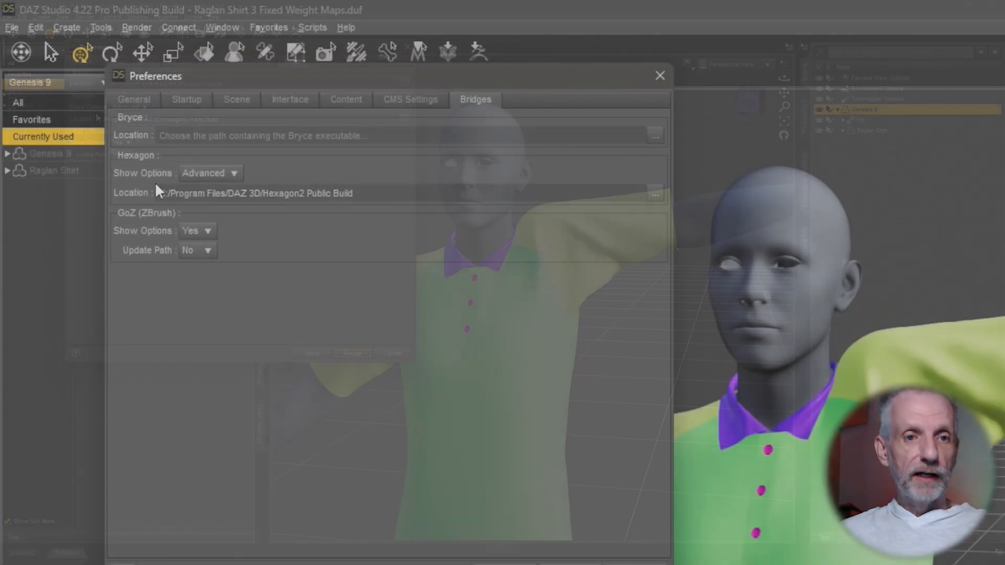
pyautogui.click(140, 108)
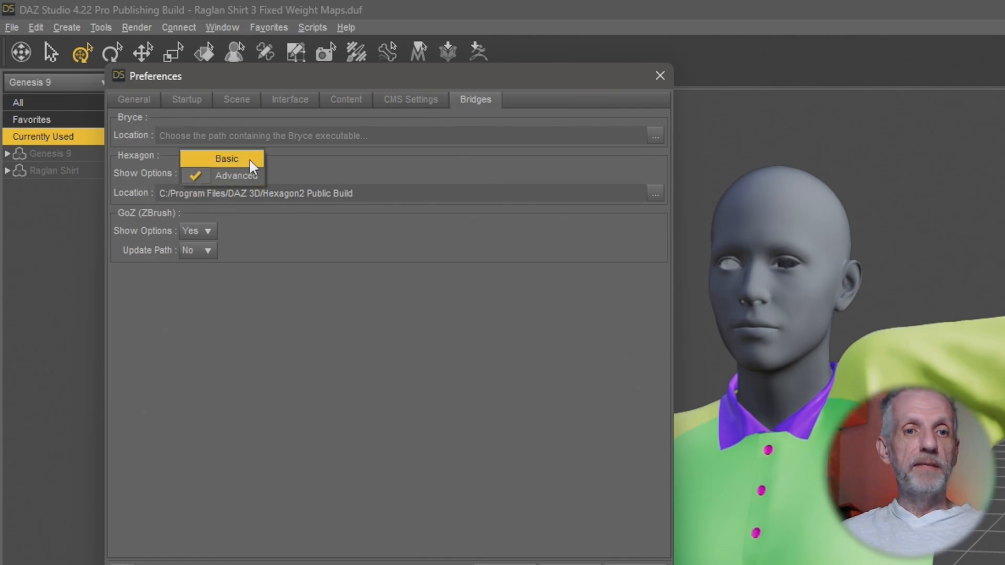
pyautogui.click(275, 176)
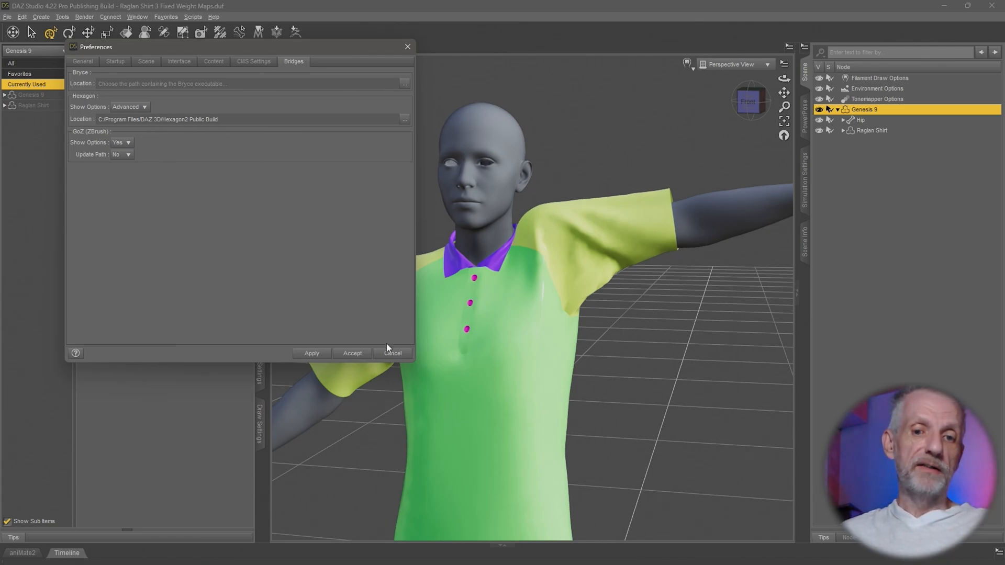
pyautogui.click(394, 354)
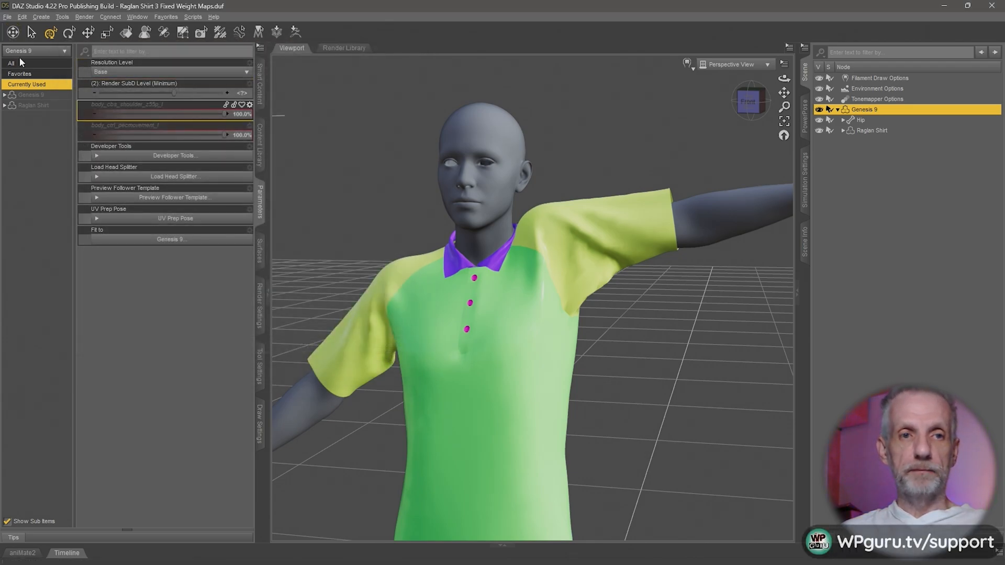
# - Send the Genesis 9 figure with its Raglan Shirt to Hexagon
pyautogui.click(7, 17)
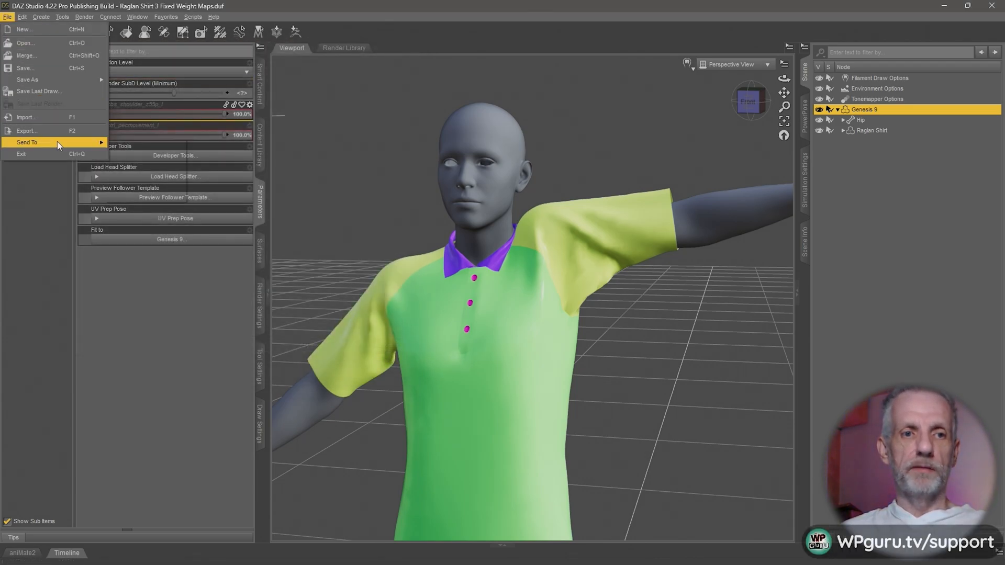
pyautogui.moveTo(59, 146)
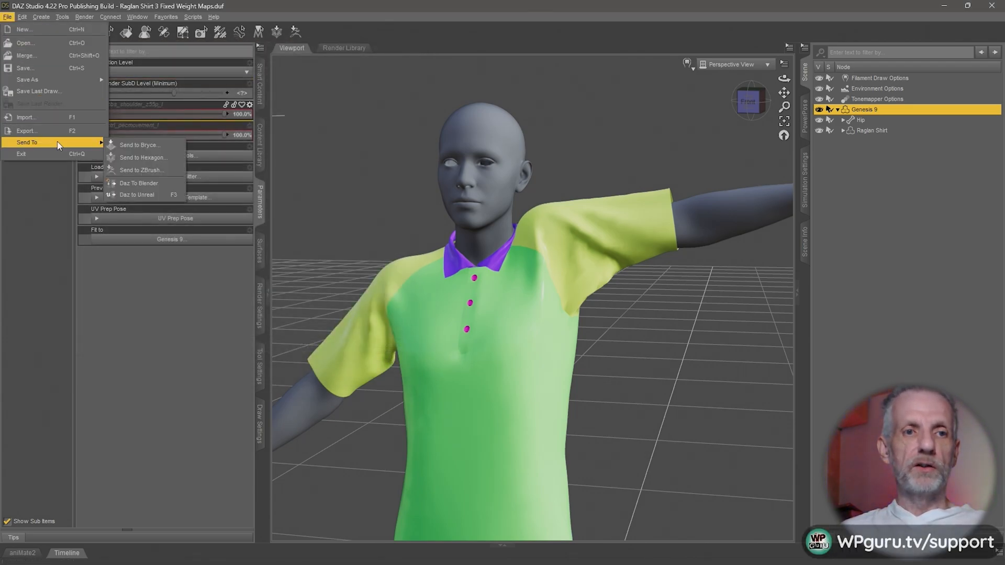
pyautogui.click(168, 159)
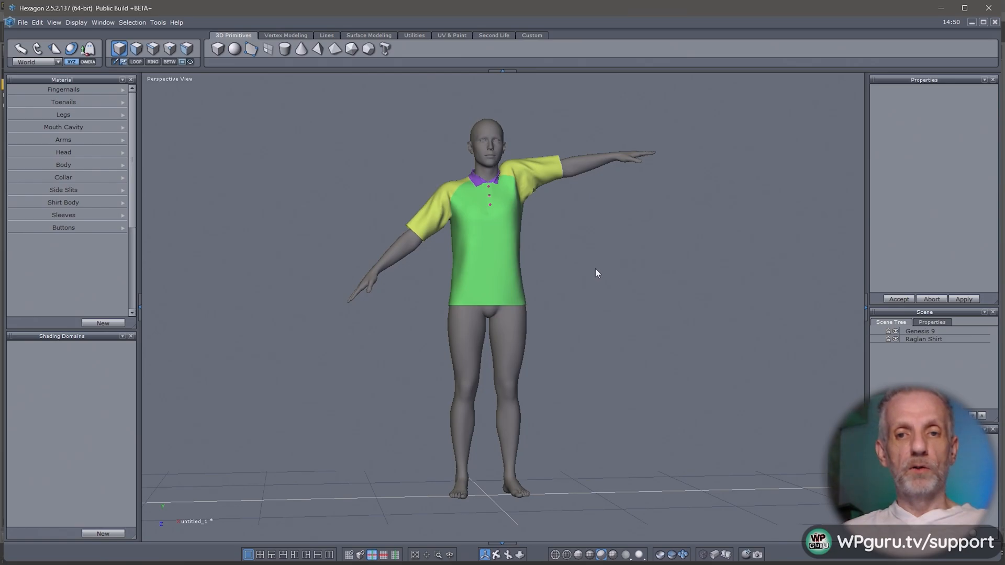
# - Inspect the shirt's sleeve and armpit on the raised arm from several angles
pyautogui.moveTo(595, 269); pyautogui.dragTo(525, 237, button='right')
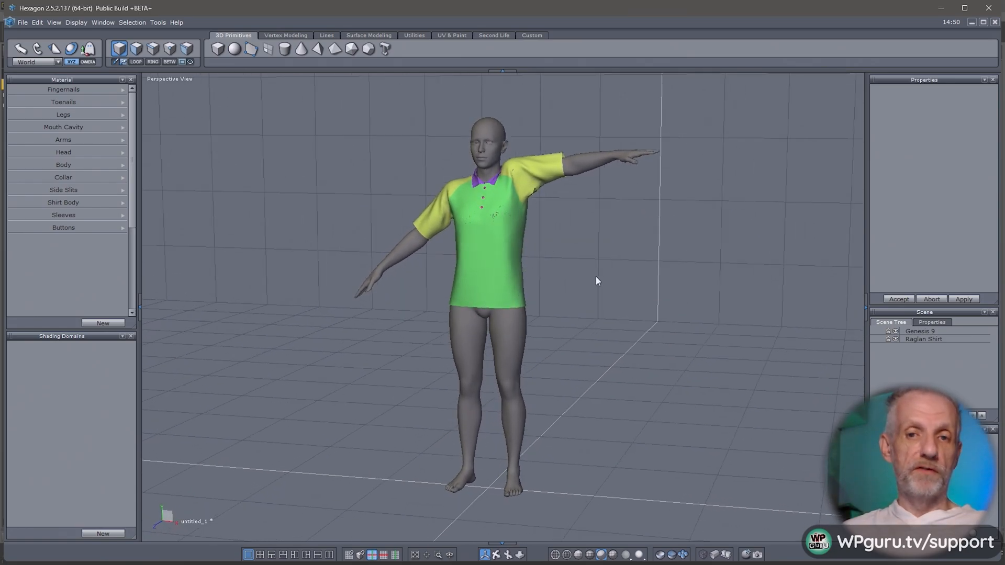
pyautogui.scroll(-3, 607, 270)
pyautogui.scroll(5, 607, 267)
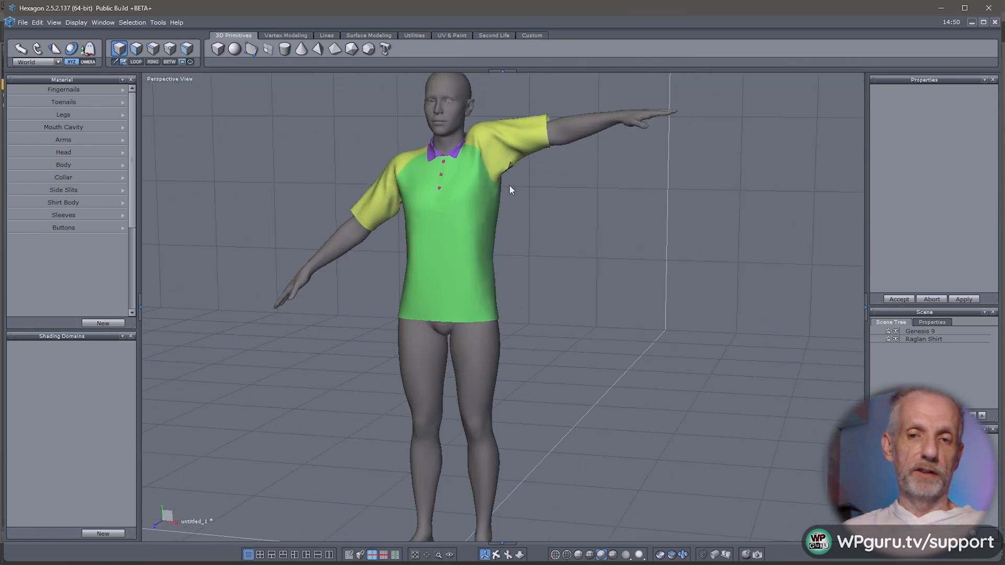
pyautogui.moveTo(510, 185); pyautogui.dragTo(537, 250, button='middle')
pyautogui.scroll(-1, 531, 249)
pyautogui.scroll(4, 532, 249)
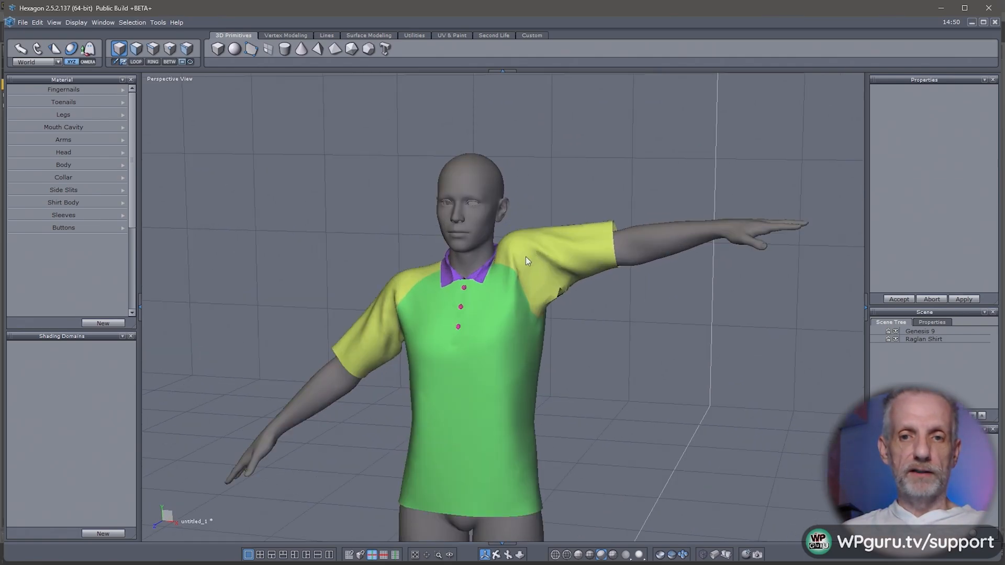
pyautogui.moveTo(525, 256)
pyautogui.mouseDown(button='right')
pyautogui.moveTo(498, 251)
pyautogui.moveTo(510, 248)
pyautogui.mouseUp(button='right')
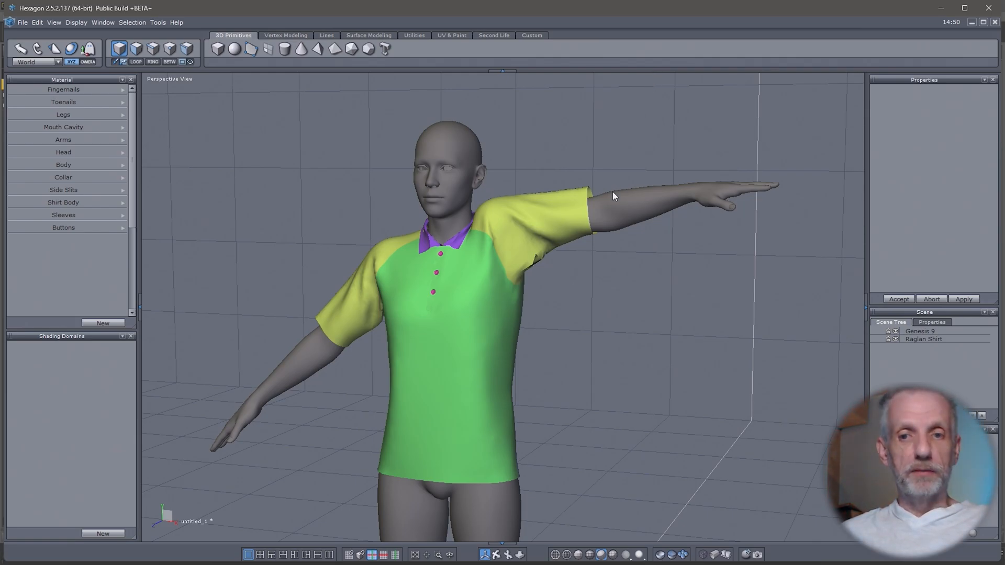
pyautogui.moveTo(616, 195); pyautogui.dragTo(535, 149, button='middle')
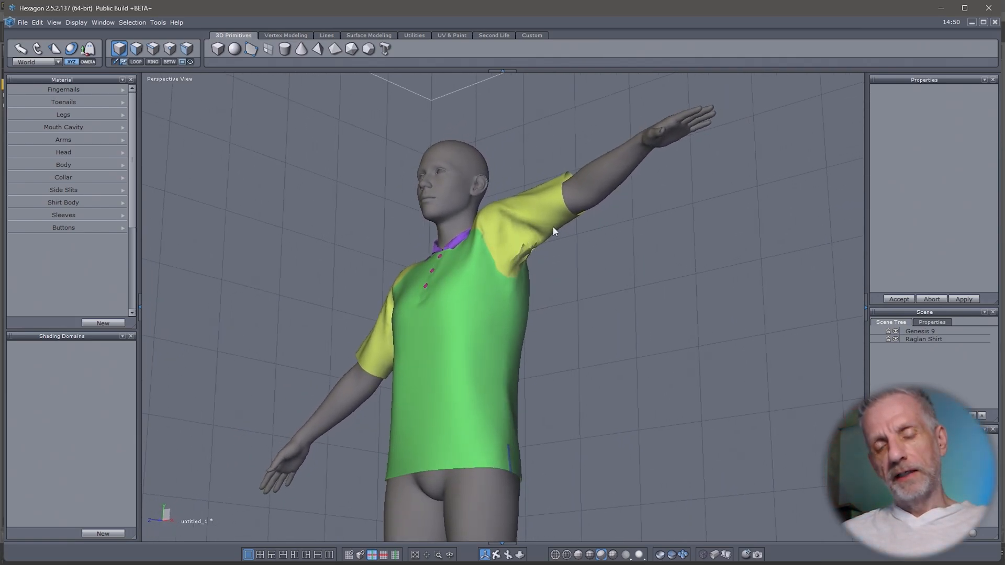
pyautogui.moveTo(554, 230); pyautogui.dragTo(580, 251, button='middle')
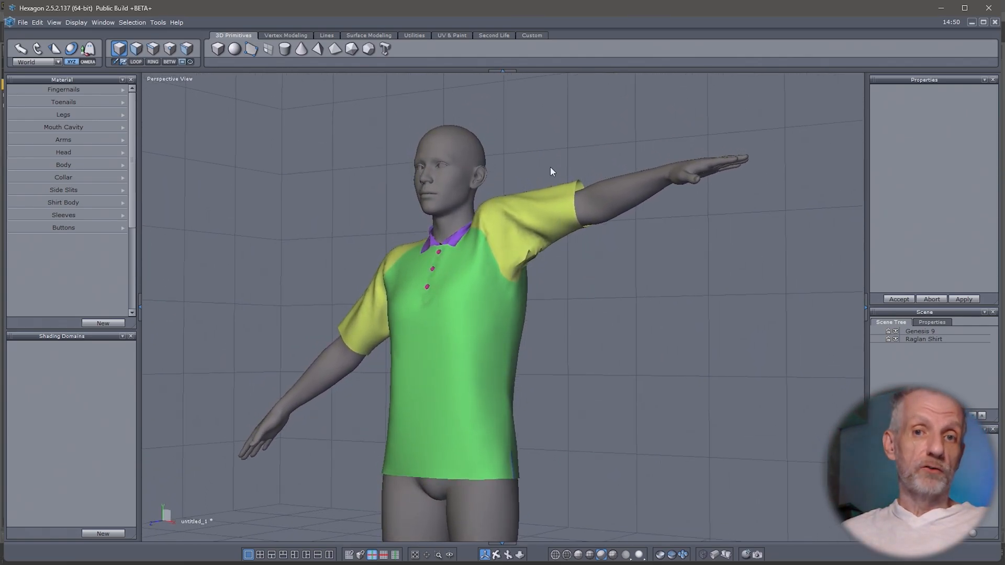
# - Bring up the UV & Paint tools and select the Raglan Shirt, with its raised-arm armpit in close view
pyautogui.click(459, 34)
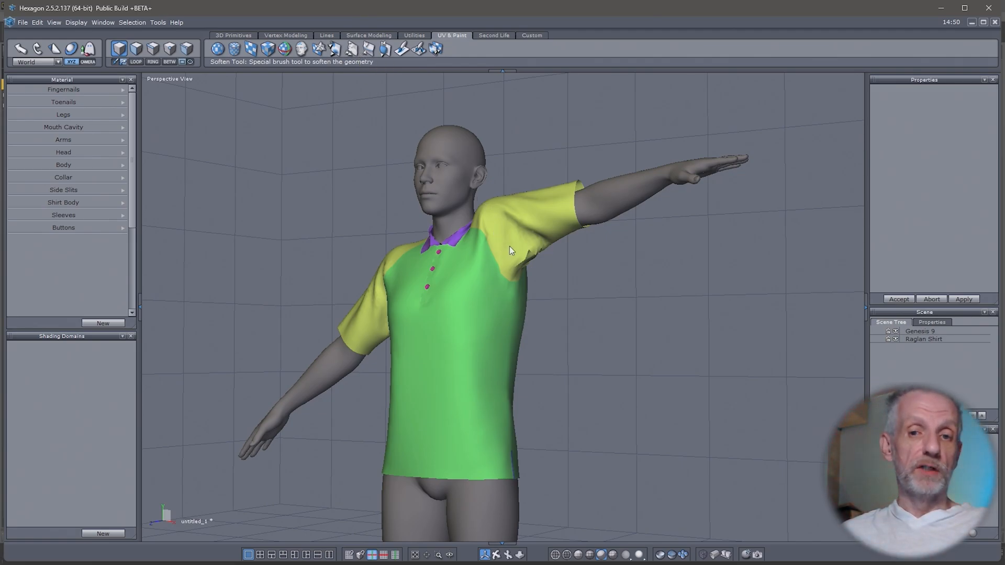
pyautogui.scroll(5, 510, 246)
pyautogui.scroll(2, 519, 259)
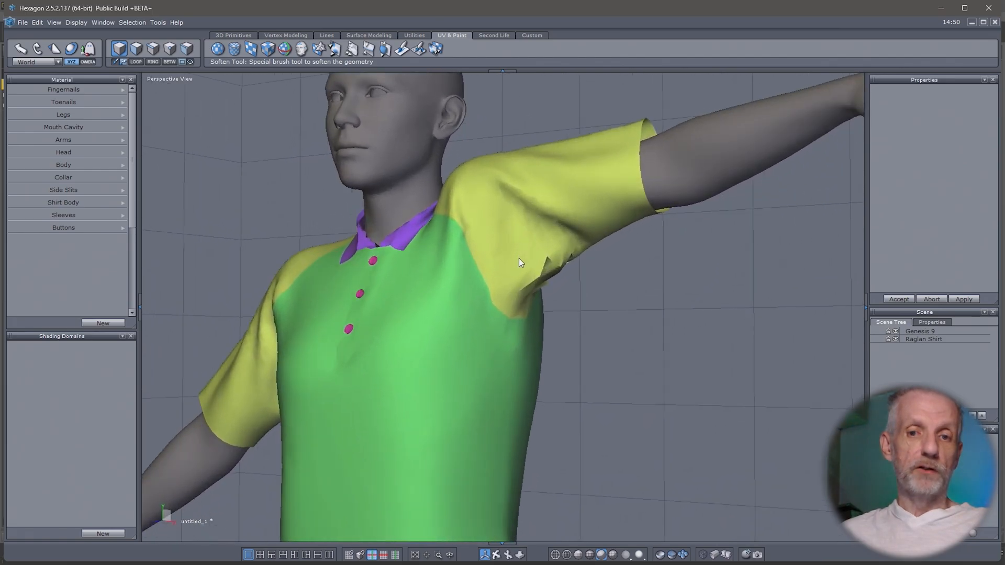
pyautogui.scroll(3, 512, 272)
pyautogui.moveTo(513, 270); pyautogui.dragTo(504, 268, button='middle')
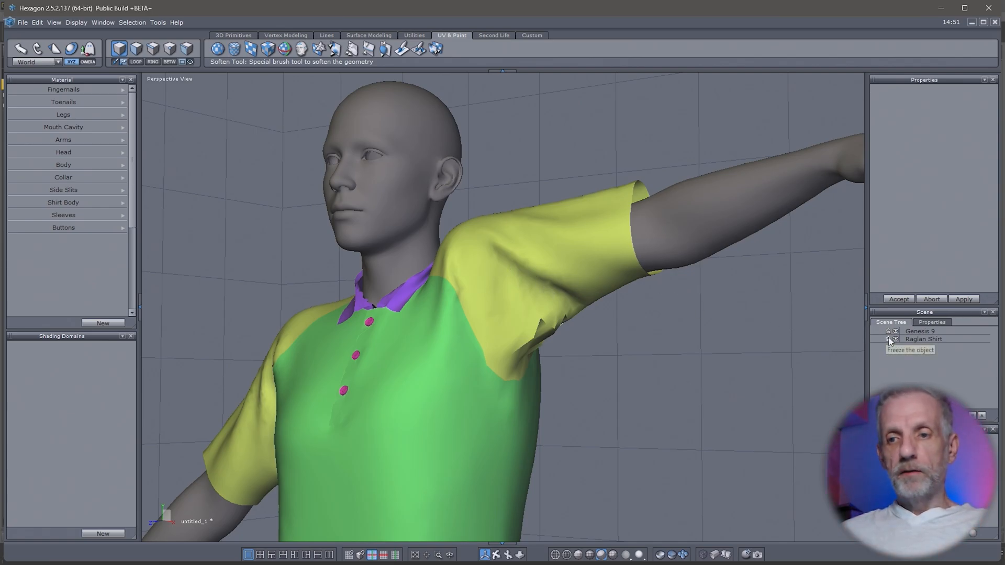
pyautogui.click(934, 330)
pyautogui.click(940, 339)
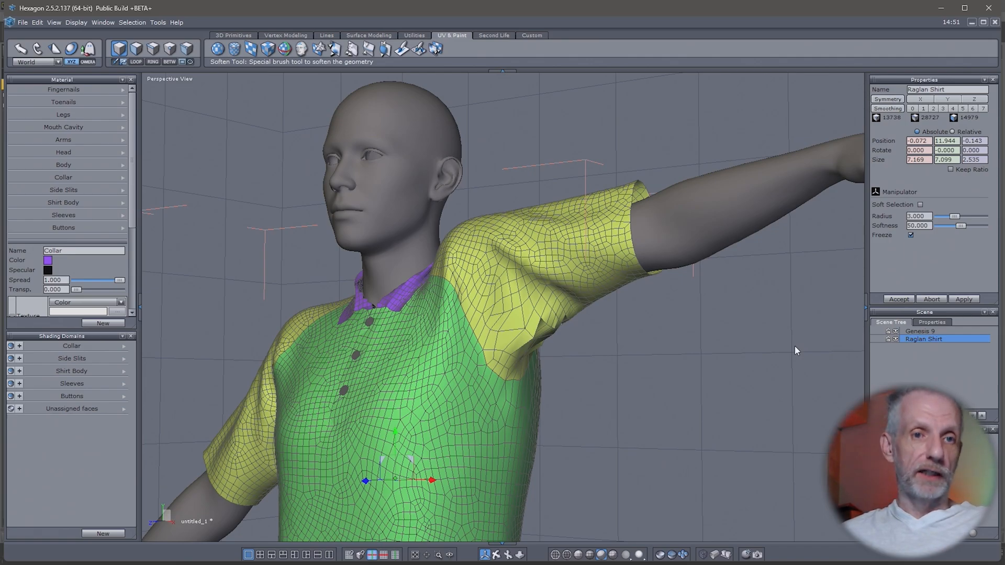
pyautogui.moveTo(794, 346); pyautogui.dragTo(630, 335, button='middle')
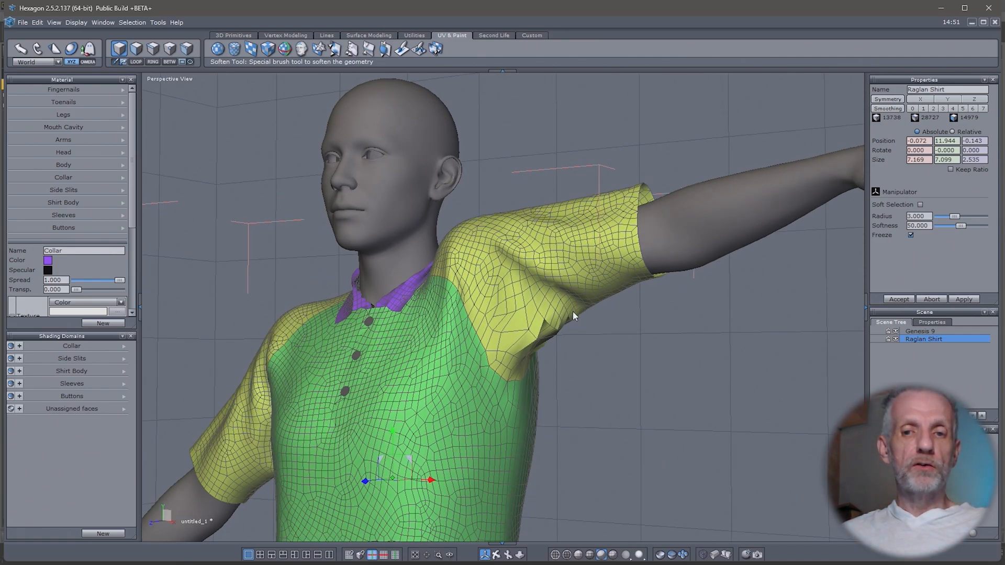
# - Switch to face selection mode and activate the Soften brush for the Raglan Shirt
pyautogui.click(137, 51)
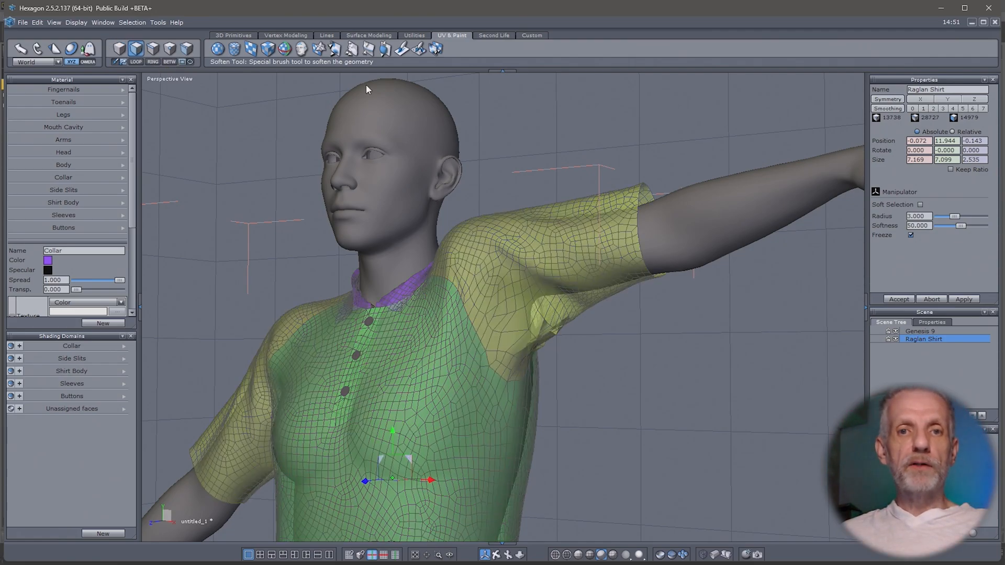
pyautogui.click(358, 56)
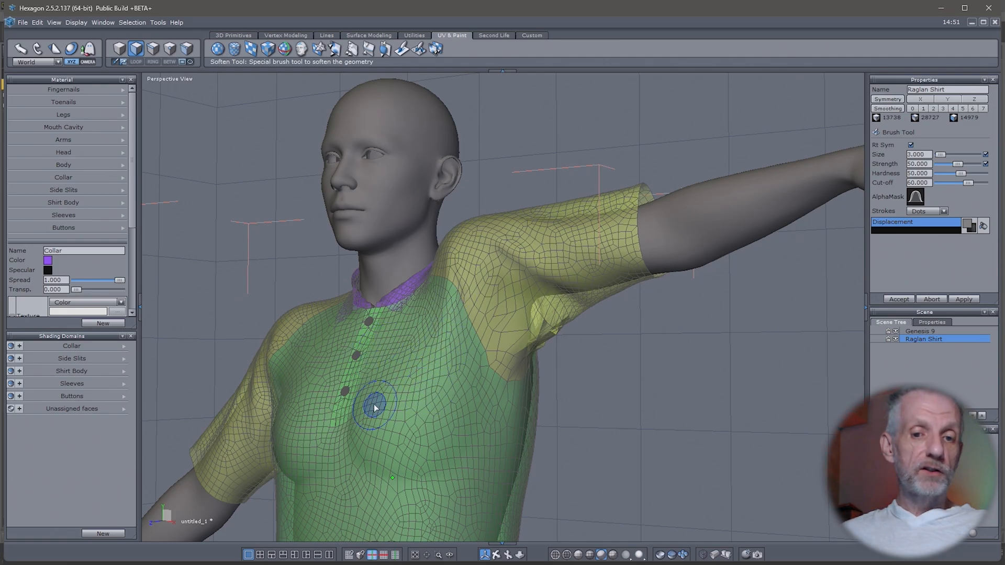
pyautogui.moveTo(487, 353)
pyautogui.mouseDown(button='middle')
pyautogui.moveTo(526, 341)
pyautogui.moveTo(515, 361)
pyautogui.moveTo(527, 354)
pyautogui.mouseUp(button='middle')
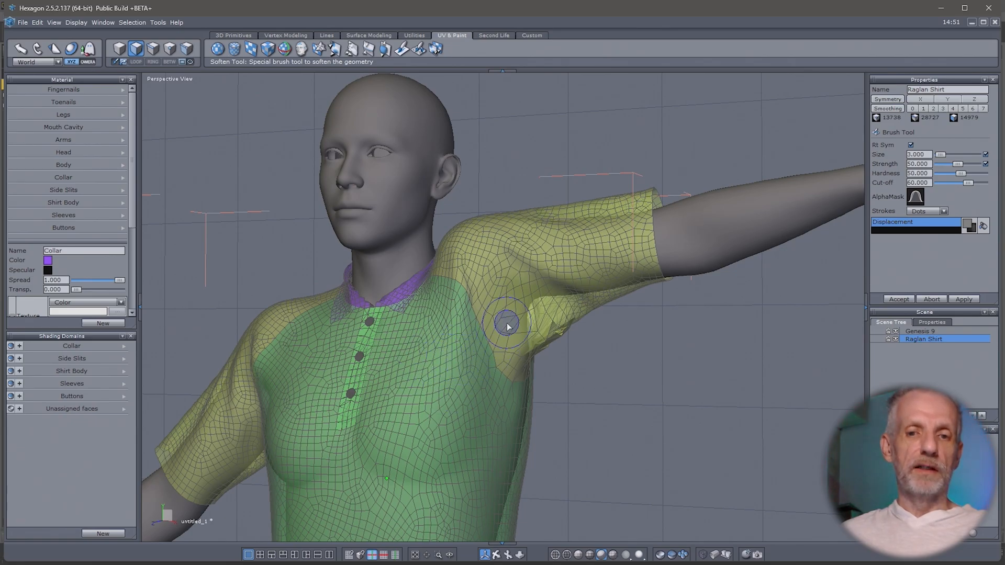
# - Check the Local redraw option in the advanced 3D Display preferences
pyautogui.click(39, 21)
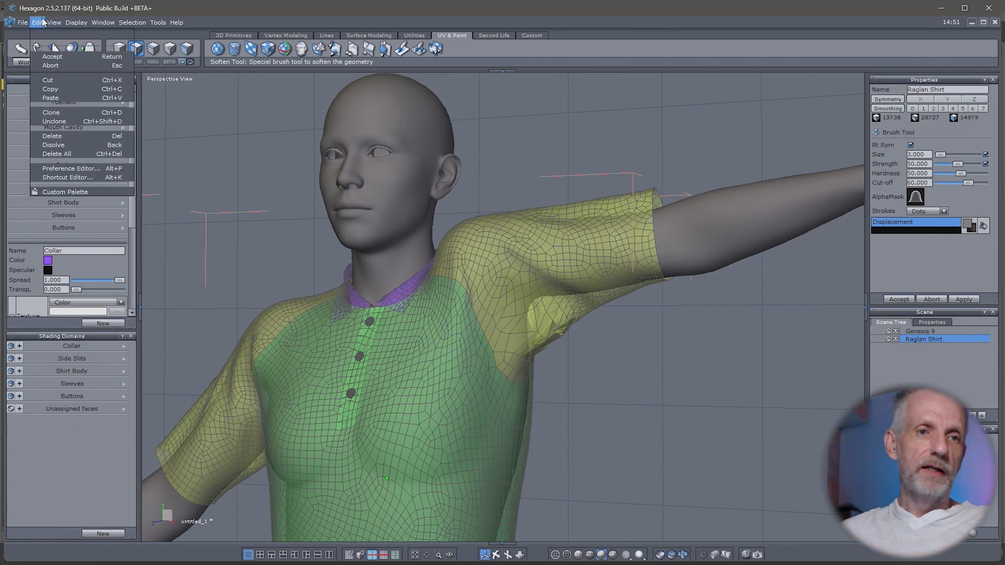
pyautogui.click(97, 170)
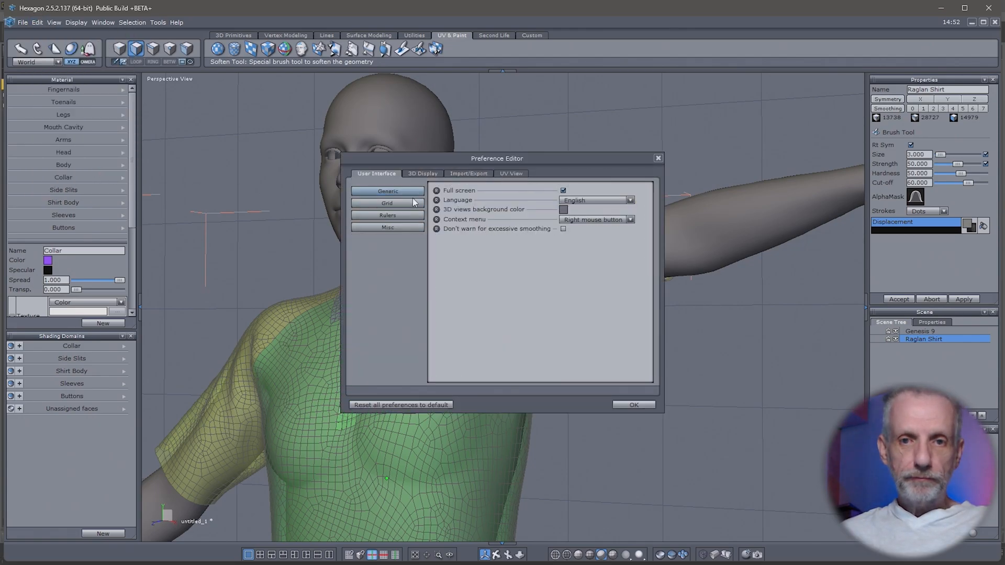
pyautogui.click(432, 173)
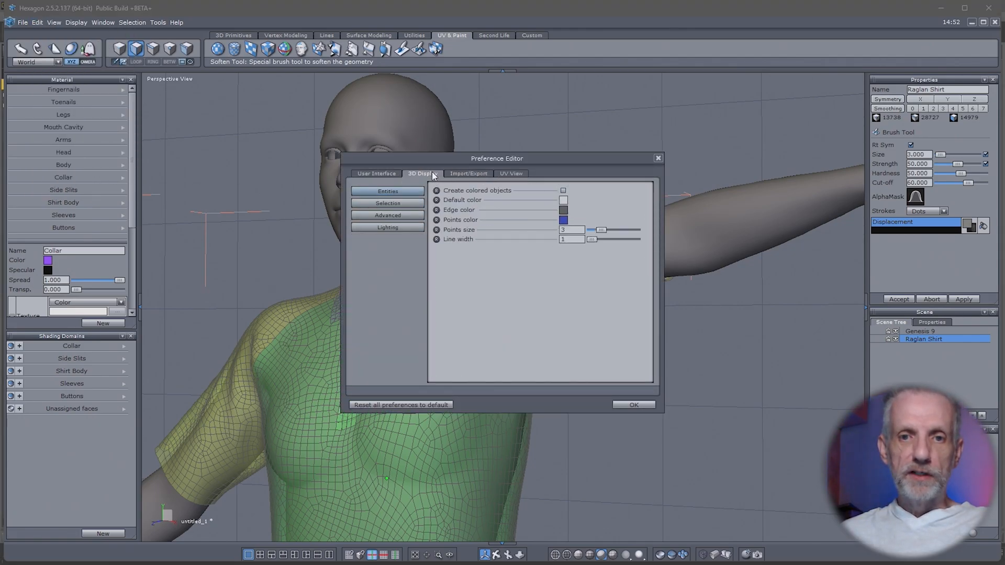
pyautogui.click(412, 216)
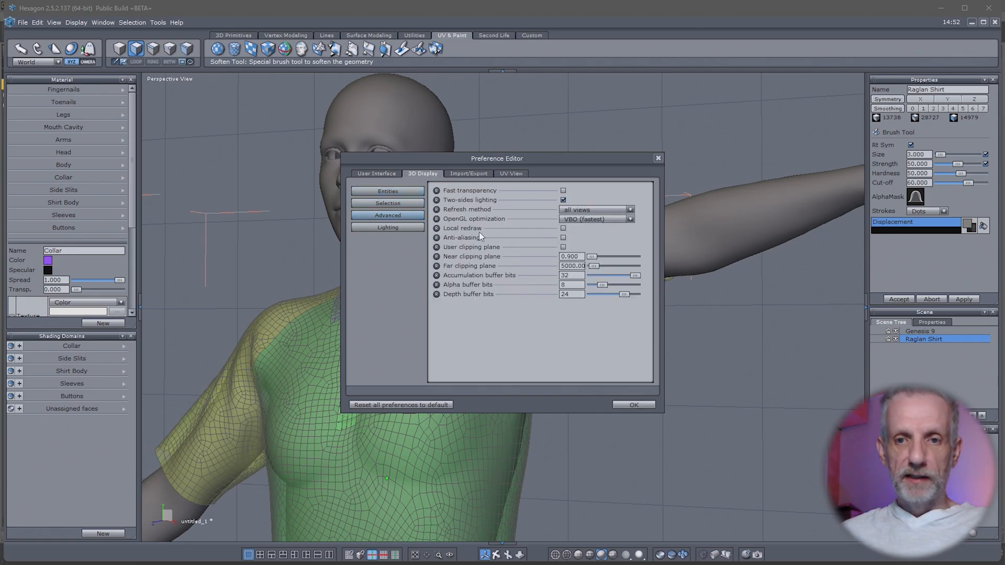
pyautogui.click(563, 230)
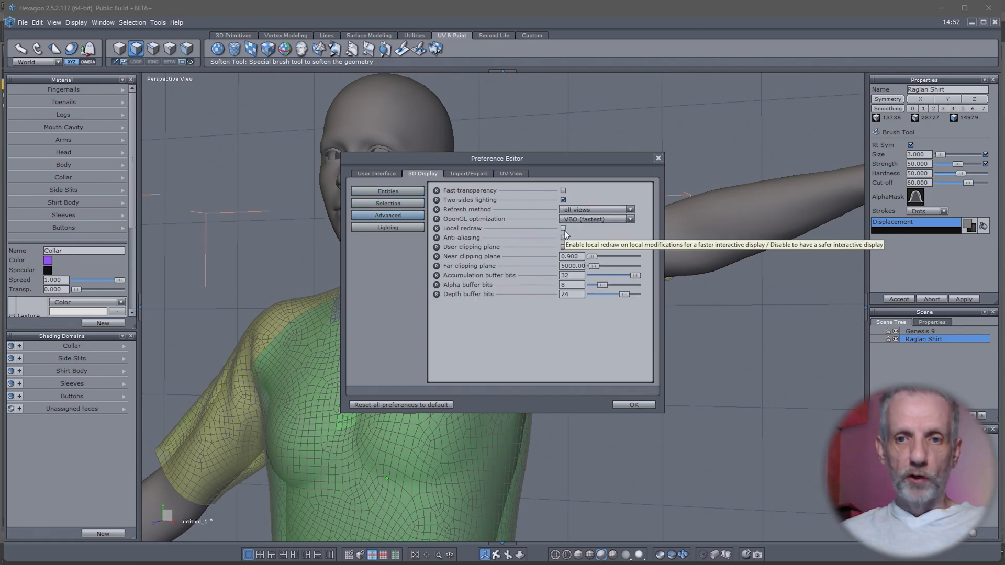
pyautogui.click(633, 404)
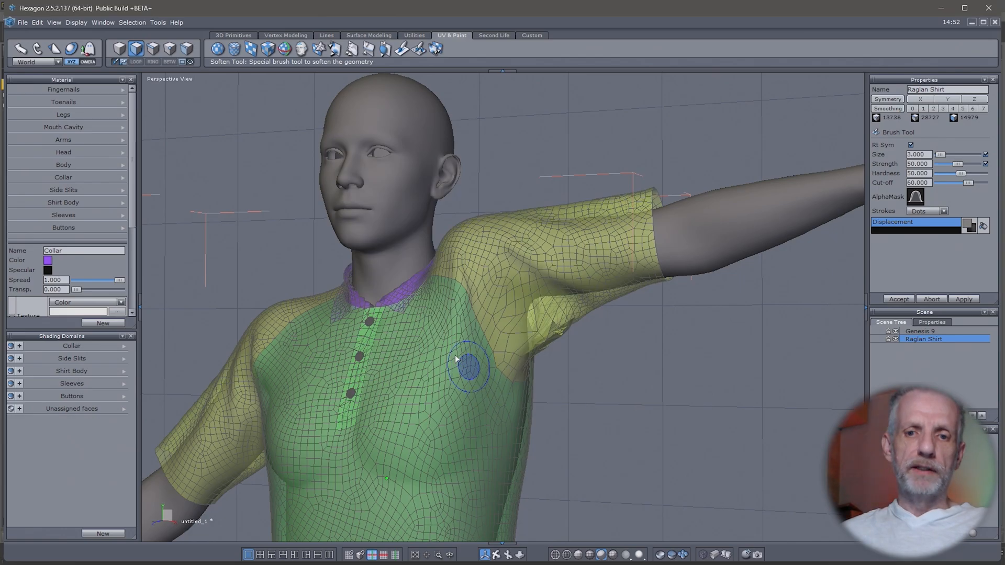
pyautogui.moveTo(510, 344)
pyautogui.mouseDown(button='middle')
pyautogui.moveTo(351, 390)
pyautogui.moveTo(604, 344)
pyautogui.moveTo(542, 274)
pyautogui.mouseUp(button='middle')
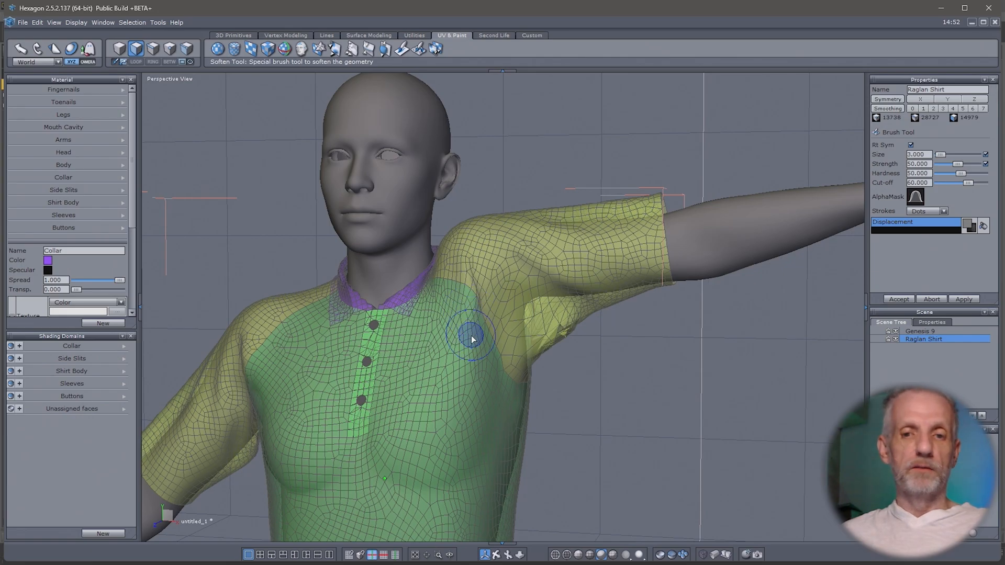
pyautogui.moveTo(470, 335)
pyautogui.mouseDown(button='right')
pyautogui.moveTo(455, 324)
pyautogui.moveTo(476, 327)
pyautogui.mouseUp(button='right')
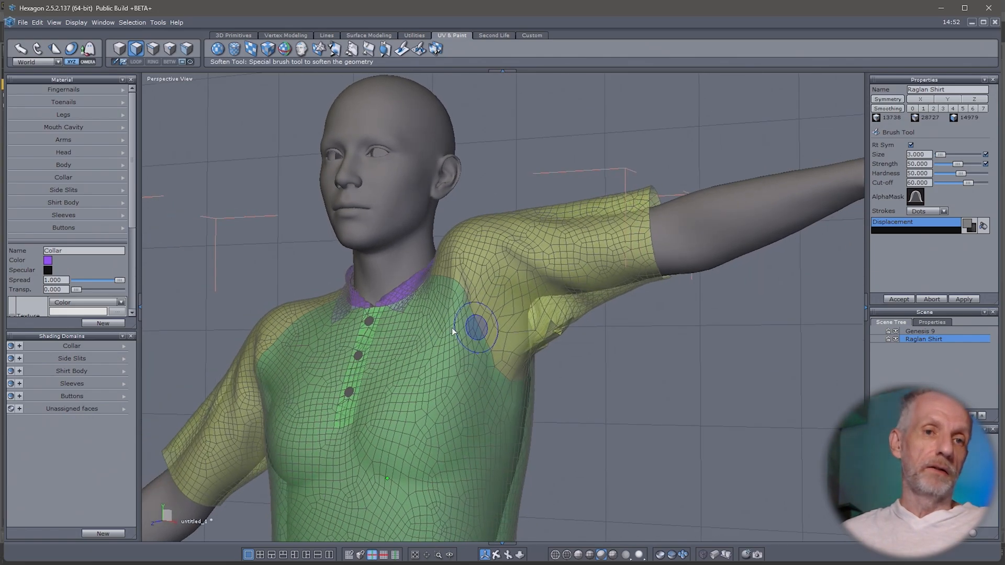
pyautogui.click(38, 24)
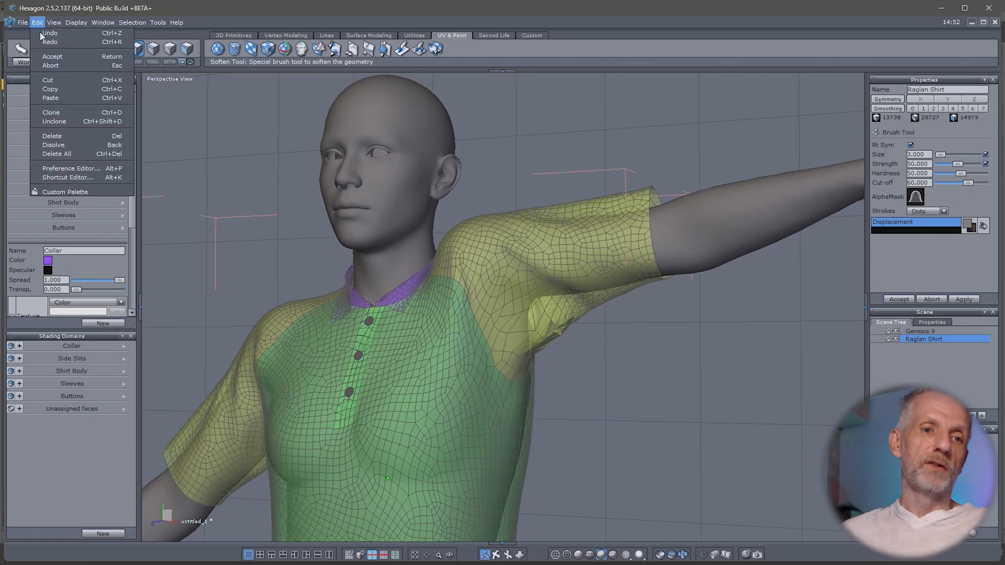
pyautogui.click(91, 169)
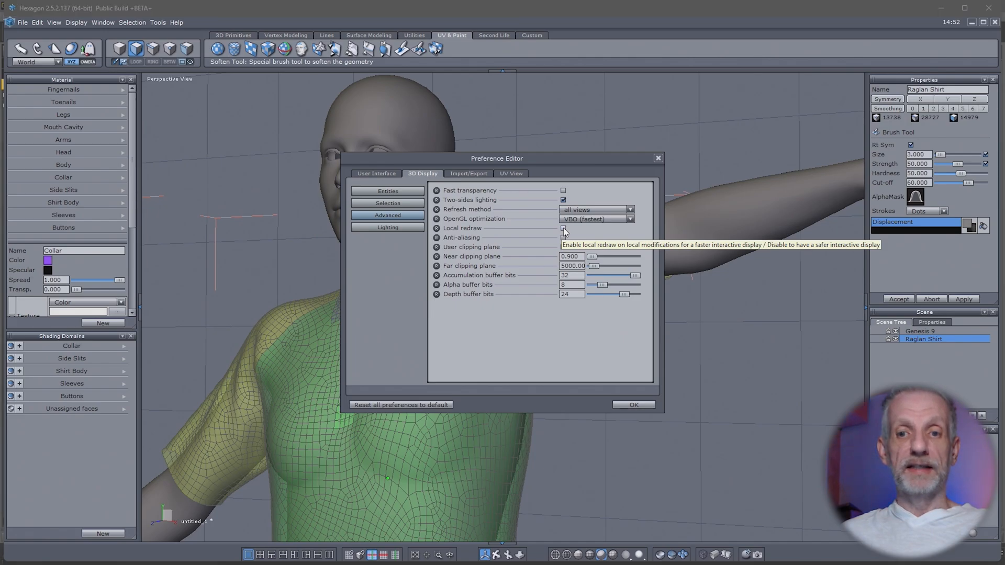
pyautogui.click(632, 406)
# - Soften the crumpled sleeve mesh in the raised arm's armpit, working from front and side, and accept the brush changes
pyautogui.moveTo(534, 360); pyautogui.dragTo(493, 341, button='middle')
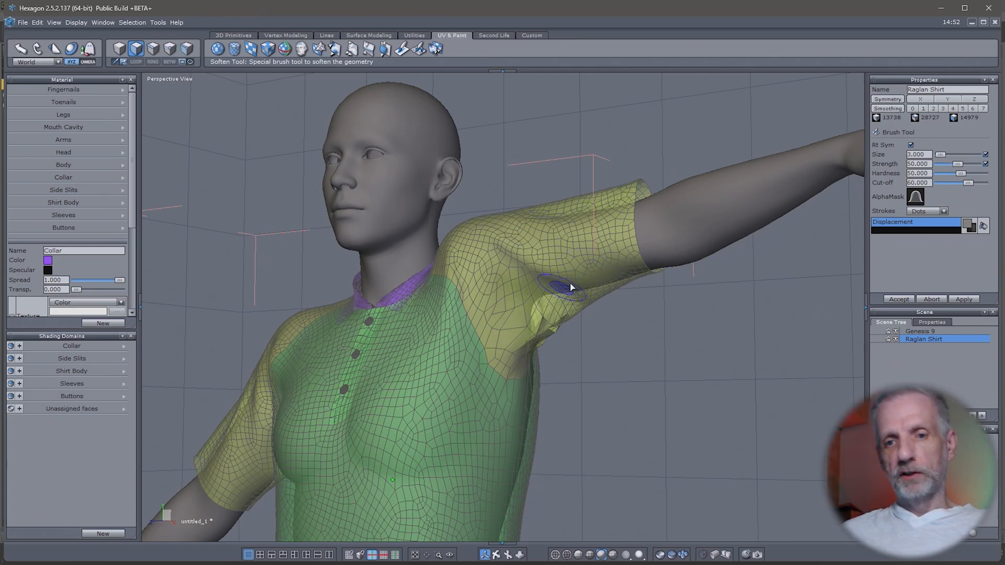
pyautogui.scroll(5, 532, 293)
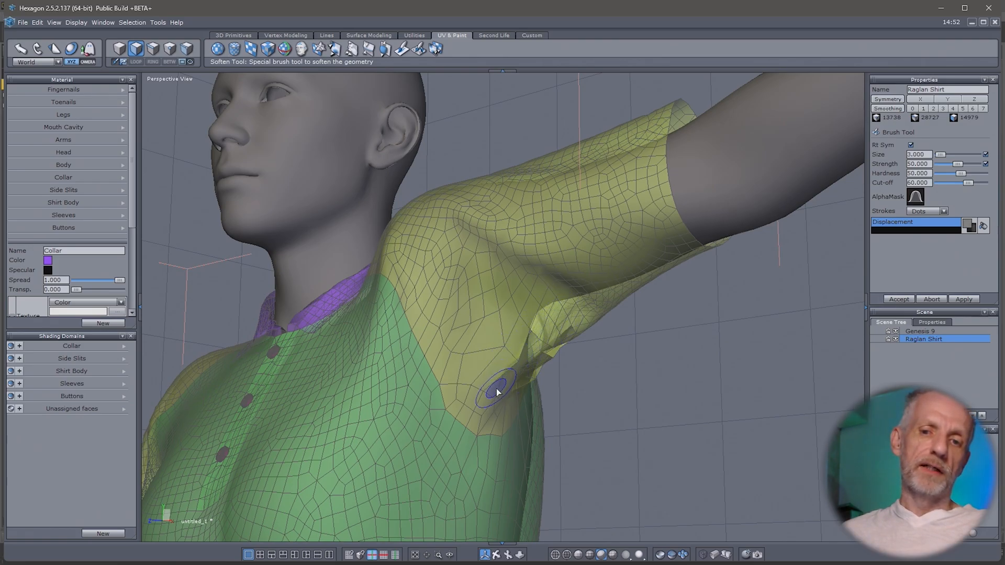
pyautogui.moveTo(498, 393)
pyautogui.mouseDown()
pyautogui.moveTo(539, 325)
pyautogui.moveTo(506, 388)
pyautogui.moveTo(576, 325)
pyautogui.moveTo(532, 269)
pyautogui.moveTo(500, 341)
pyautogui.moveTo(483, 283)
pyautogui.mouseUp()
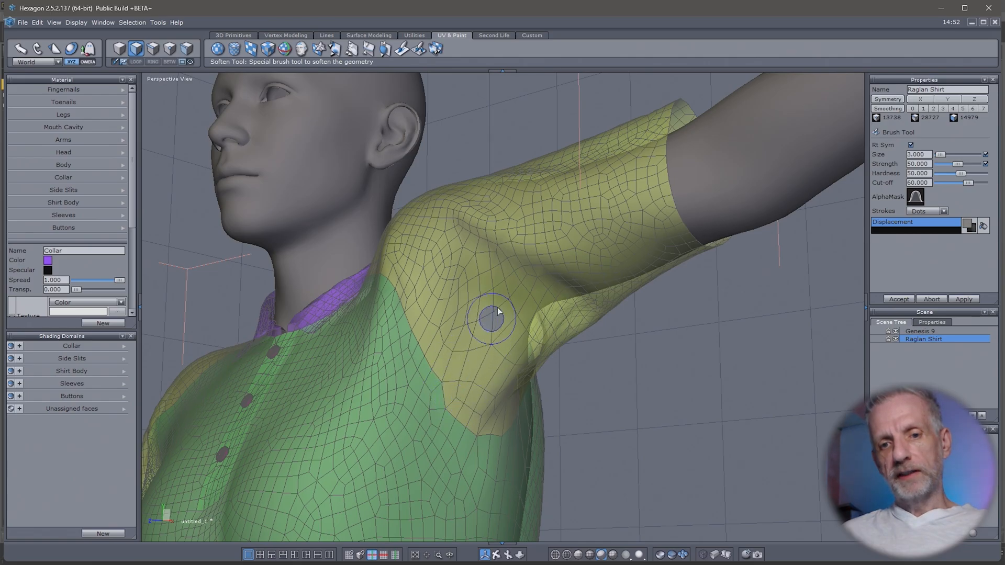
pyautogui.moveTo(511, 340)
pyautogui.mouseDown(button='middle')
pyautogui.moveTo(322, 325)
pyautogui.moveTo(262, 309)
pyautogui.mouseUp(button='middle')
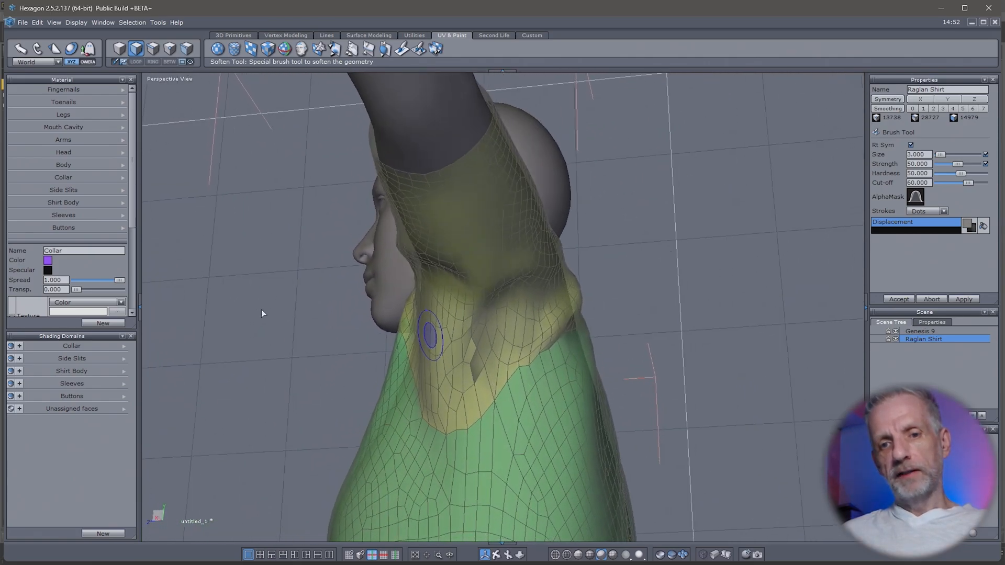
pyautogui.moveTo(482, 310)
pyautogui.mouseDown()
pyautogui.moveTo(520, 323)
pyautogui.moveTo(516, 296)
pyautogui.moveTo(455, 299)
pyautogui.moveTo(545, 269)
pyautogui.mouseUp()
pyautogui.moveTo(463, 342); pyautogui.dragTo(758, 414, button='middle')
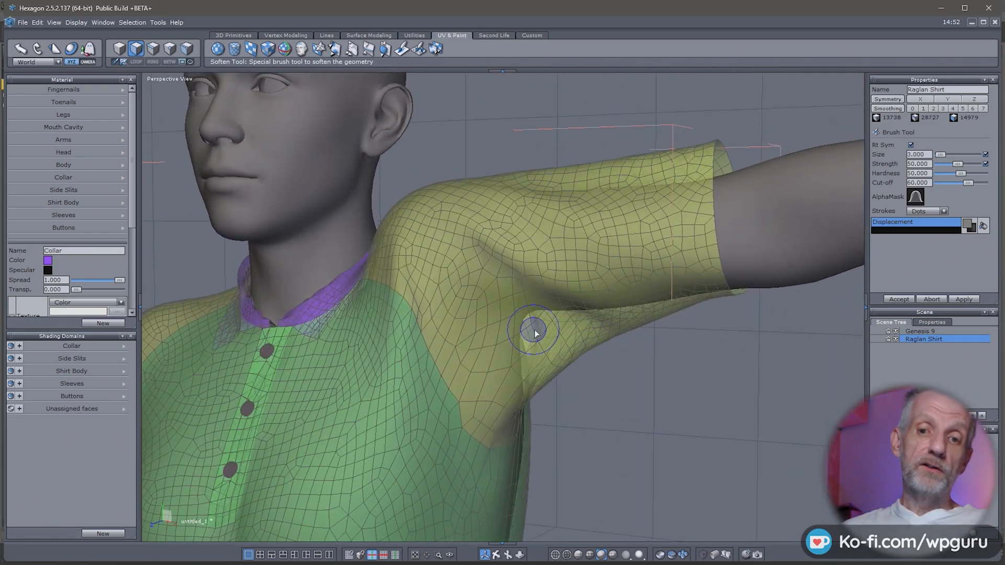
pyautogui.moveTo(545, 334)
pyautogui.mouseDown(button='middle')
pyautogui.moveTo(636, 336)
pyautogui.moveTo(594, 355)
pyautogui.moveTo(607, 375)
pyautogui.moveTo(586, 376)
pyautogui.moveTo(605, 393)
pyautogui.moveTo(554, 380)
pyautogui.moveTo(576, 334)
pyautogui.moveTo(611, 329)
pyautogui.moveTo(632, 341)
pyautogui.mouseUp(button='middle')
pyautogui.scroll(-2, 603, 372)
pyautogui.scroll(-2, 604, 372)
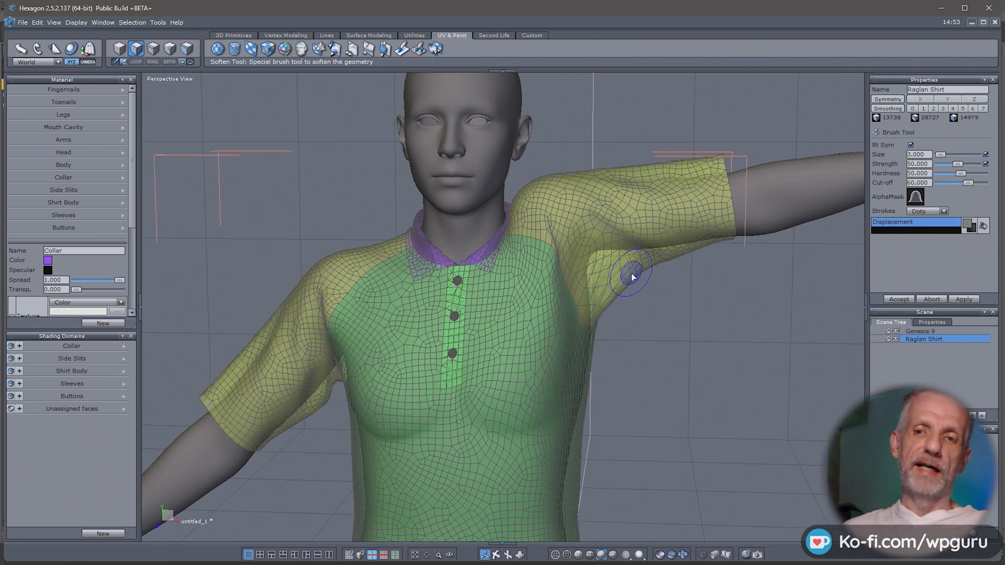
pyautogui.moveTo(631, 273)
pyautogui.mouseDown(button='middle')
pyautogui.moveTo(575, 282)
pyautogui.moveTo(594, 274)
pyautogui.mouseUp(button='middle')
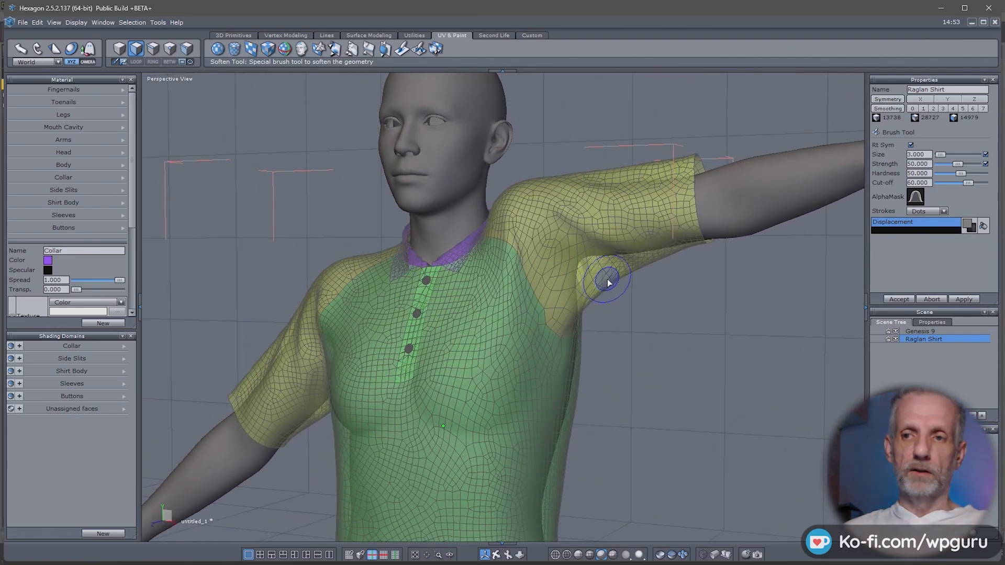
pyautogui.click(910, 300)
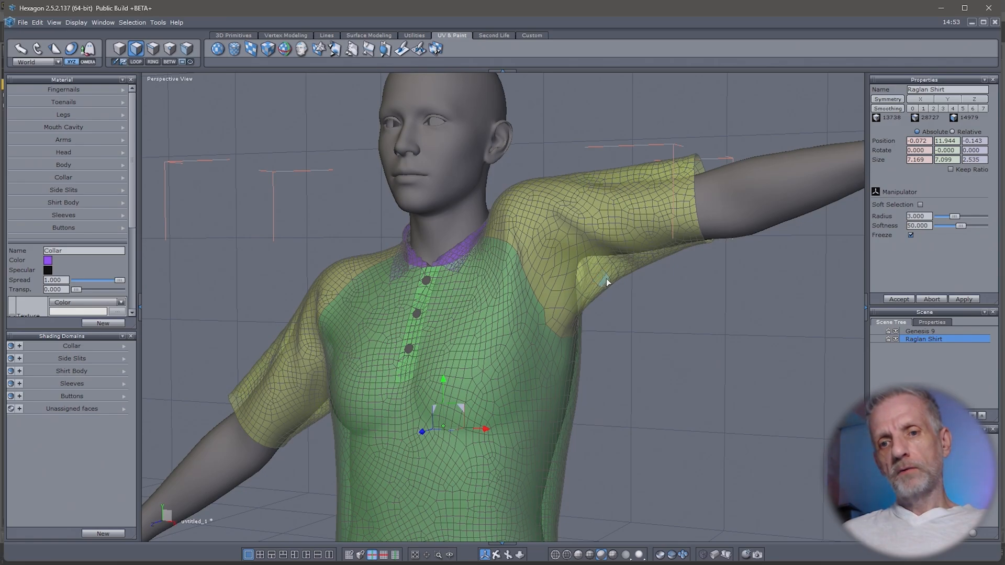
# - Select a single sleeve face inside the raised arm's armpit
pyautogui.moveTo(607, 282); pyautogui.dragTo(381, 249, button='right')
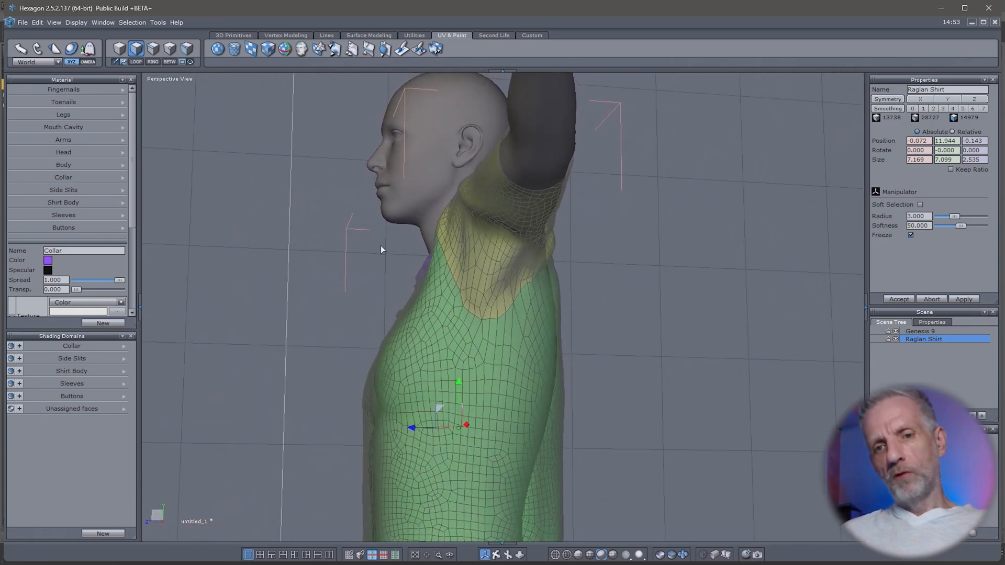
pyautogui.click(496, 268)
pyautogui.moveTo(456, 283); pyautogui.dragTo(713, 328, button='right')
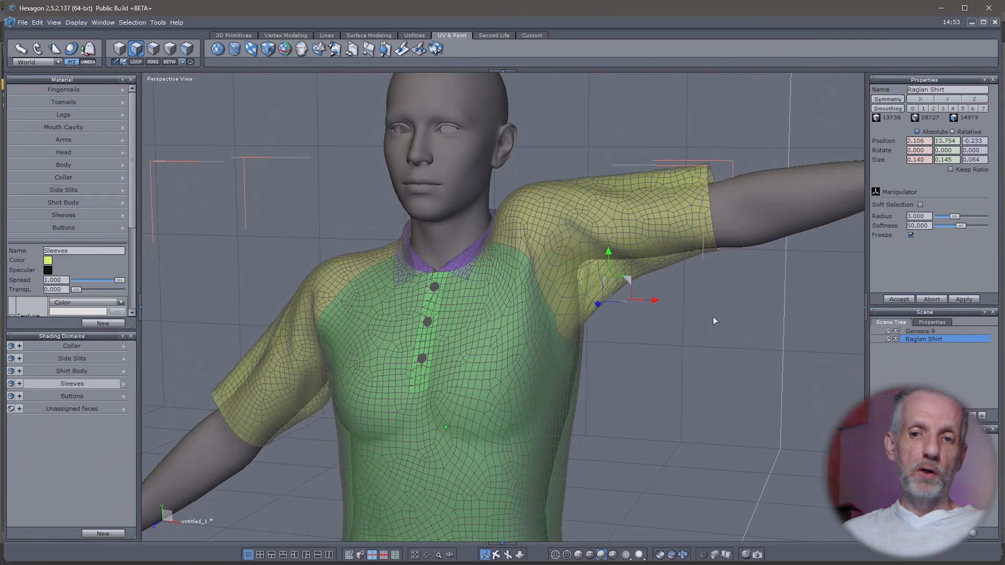
# - Try pulling the selected armpit face outward without soft selection, and undo the move
pyautogui.moveTo(633, 283); pyautogui.dragTo(664, 287)
pyautogui.hotkey('ctrl', 'z')
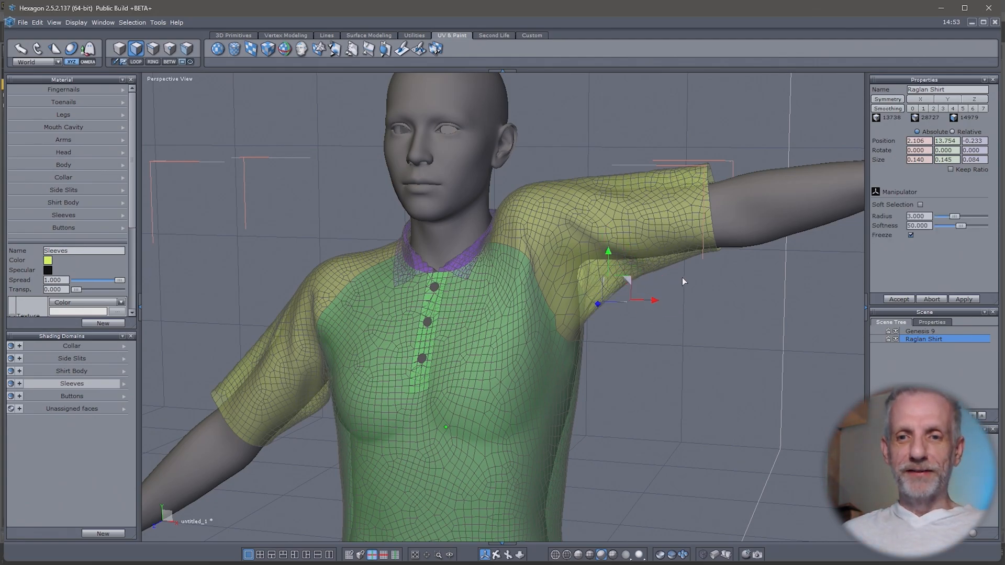
# - Enable soft selection and move the selected armpit face outward and up to about X 2.240, Y 13.839
pyautogui.moveTo(674, 276)
pyautogui.mouseDown(button='middle')
pyautogui.moveTo(695, 294)
pyautogui.moveTo(679, 283)
pyautogui.moveTo(684, 264)
pyautogui.mouseUp(button='middle')
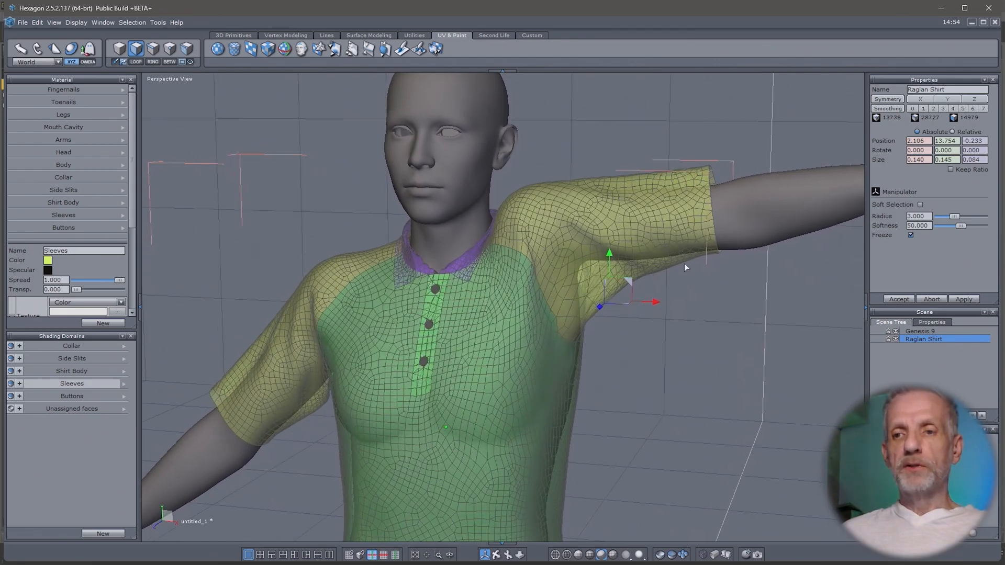
pyautogui.click(920, 204)
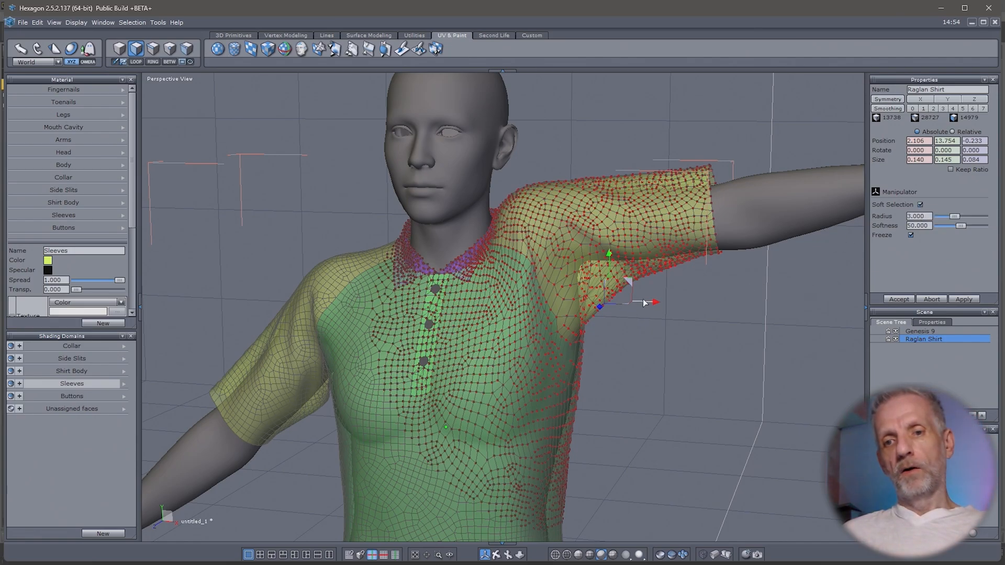
pyautogui.moveTo(631, 280)
pyautogui.mouseDown()
pyautogui.moveTo(627, 292)
pyautogui.moveTo(643, 271)
pyautogui.moveTo(633, 265)
pyautogui.moveTo(646, 268)
pyautogui.moveTo(640, 274)
pyautogui.mouseUp()
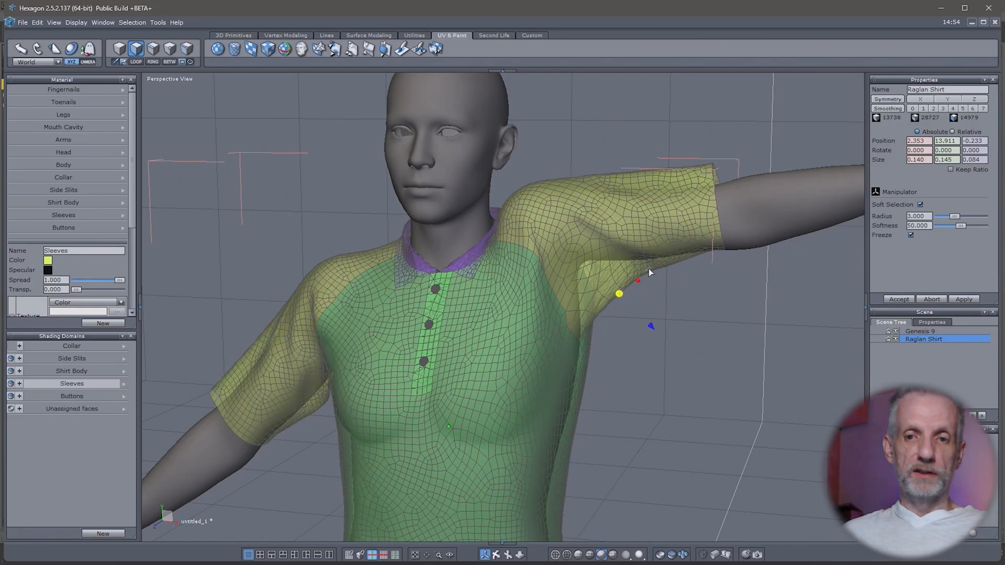
# - Reduce the soft selection radius to 0.52 so its influence stays around the armpit
pyautogui.moveTo(954, 216); pyautogui.dragTo(946, 218)
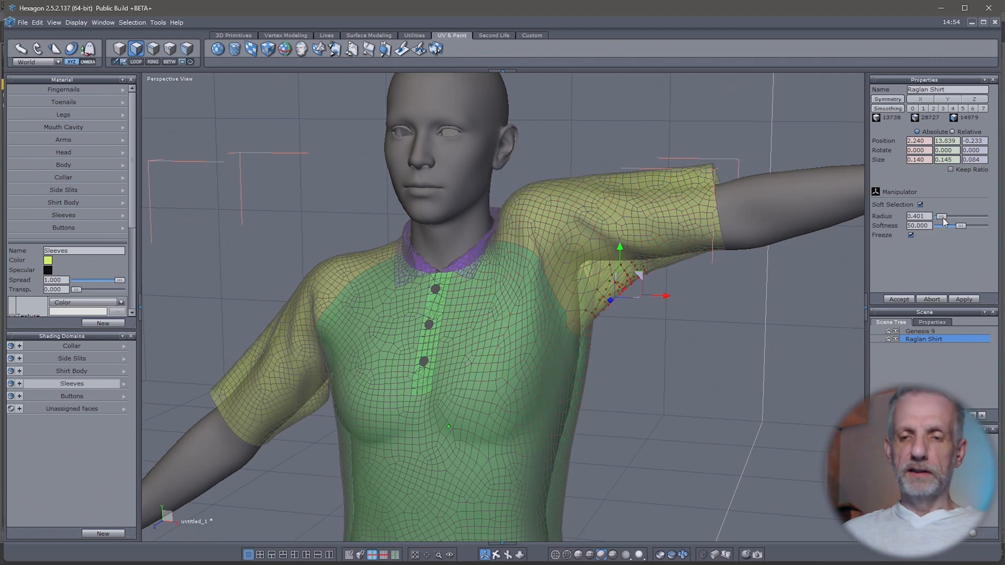
pyautogui.moveTo(793, 286); pyautogui.dragTo(774, 316, button='middle')
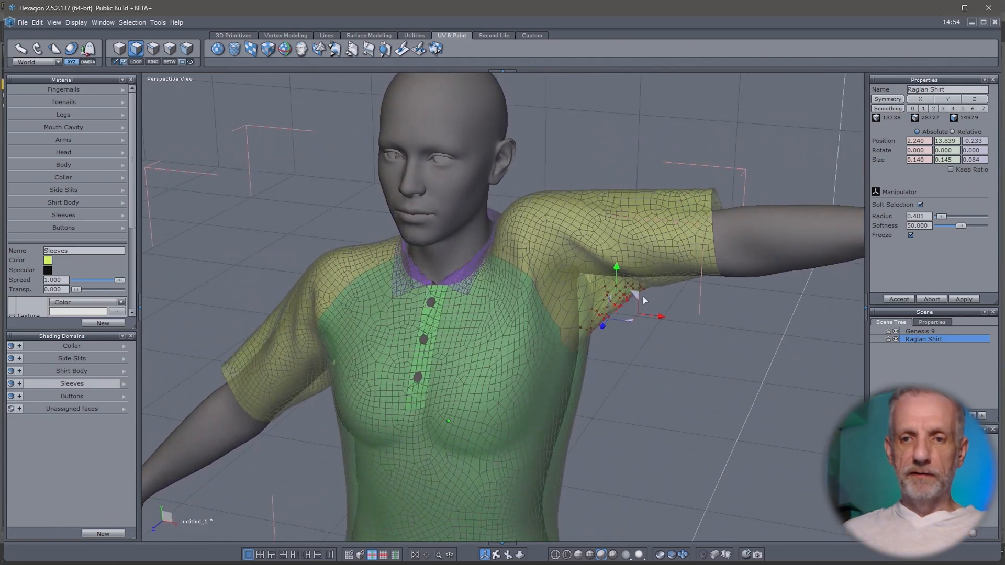
pyautogui.moveTo(636, 296)
pyautogui.mouseDown()
pyautogui.moveTo(627, 290)
pyautogui.moveTo(634, 295)
pyautogui.mouseUp()
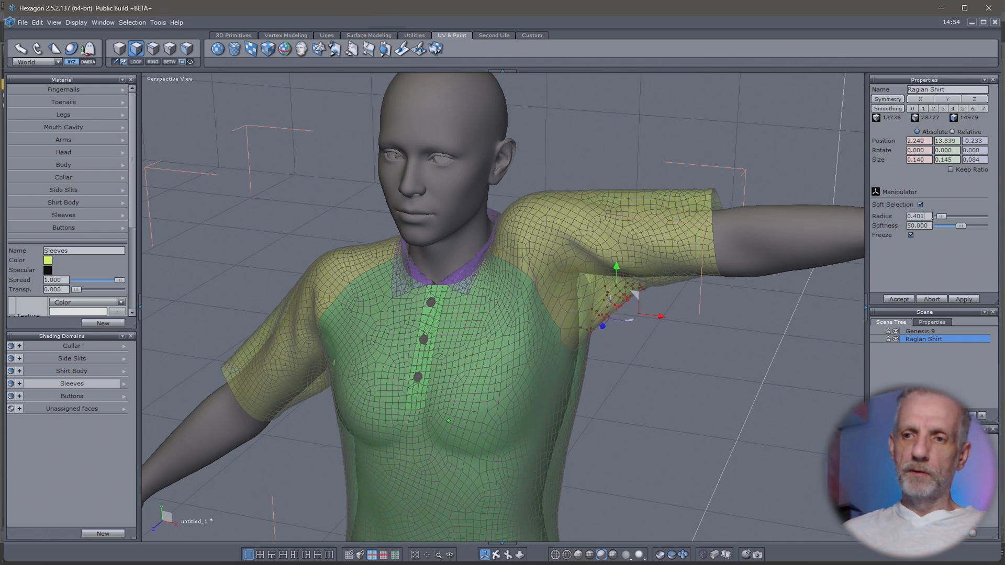
pyautogui.write('0.52')
pyautogui.press('Return')
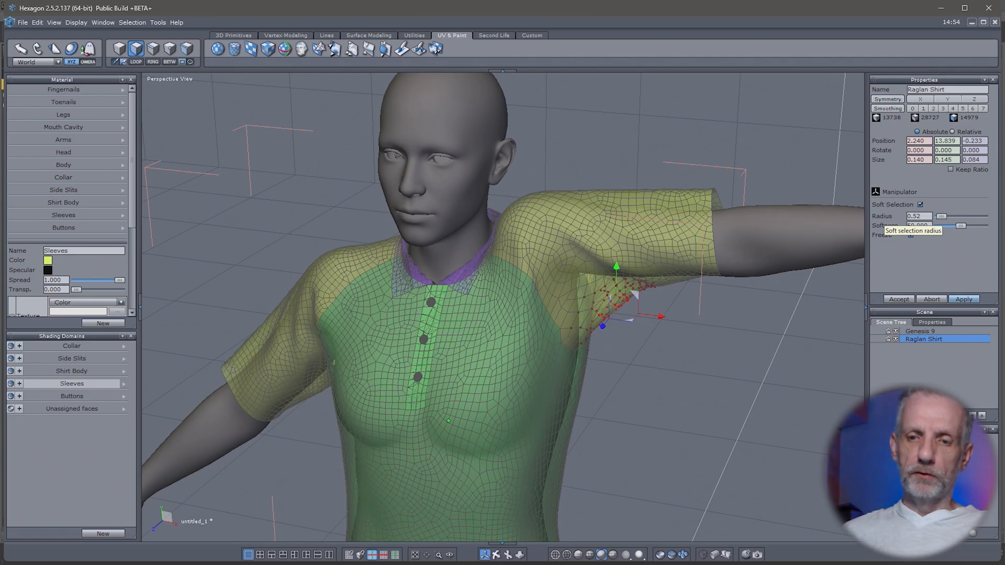
# - Set the manipulator's coordinate system to Selection, with the raised arm's armpit in close view
pyautogui.moveTo(731, 281); pyautogui.dragTo(732, 343, button='right')
pyautogui.scroll(5, 668, 238)
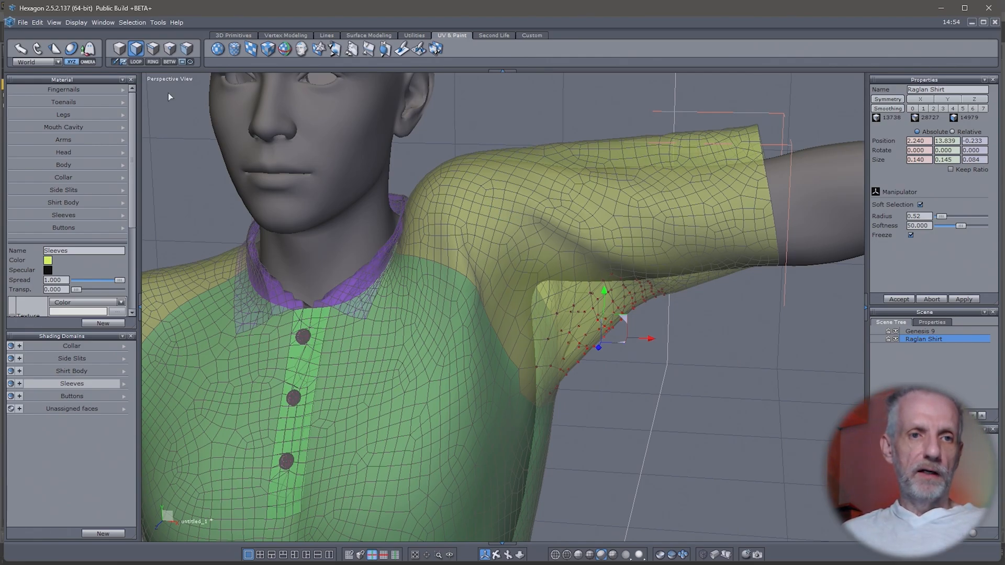
pyautogui.click(59, 62)
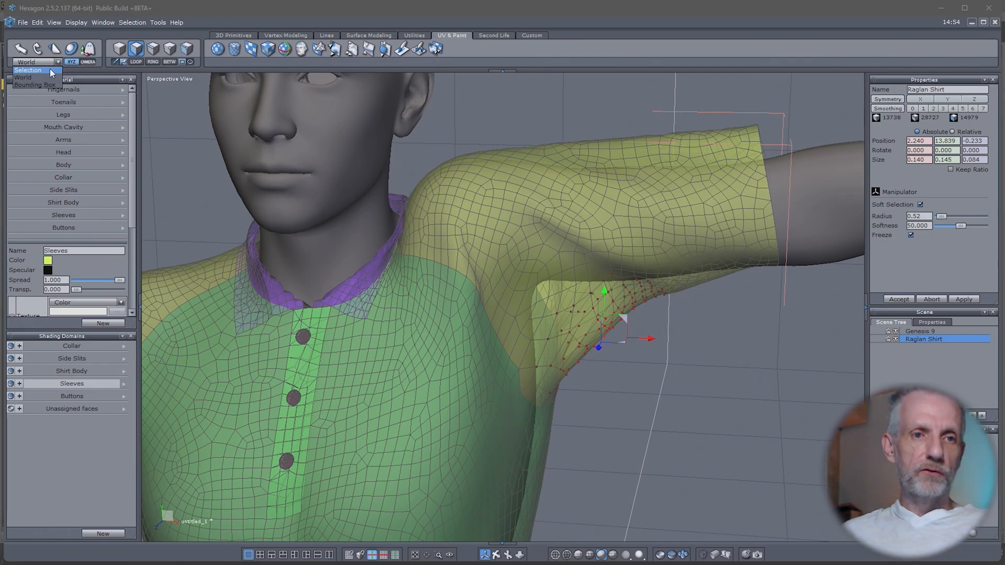
pyautogui.click(31, 70)
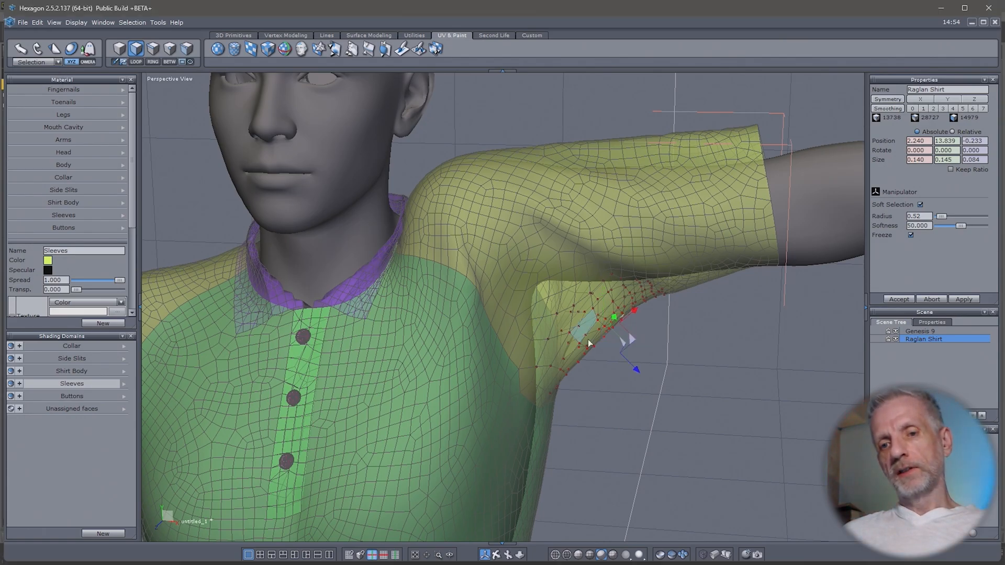
pyautogui.moveTo(588, 339)
pyautogui.mouseDown(button='middle')
pyautogui.moveTo(363, 281)
pyautogui.moveTo(573, 353)
pyautogui.mouseUp(button='middle')
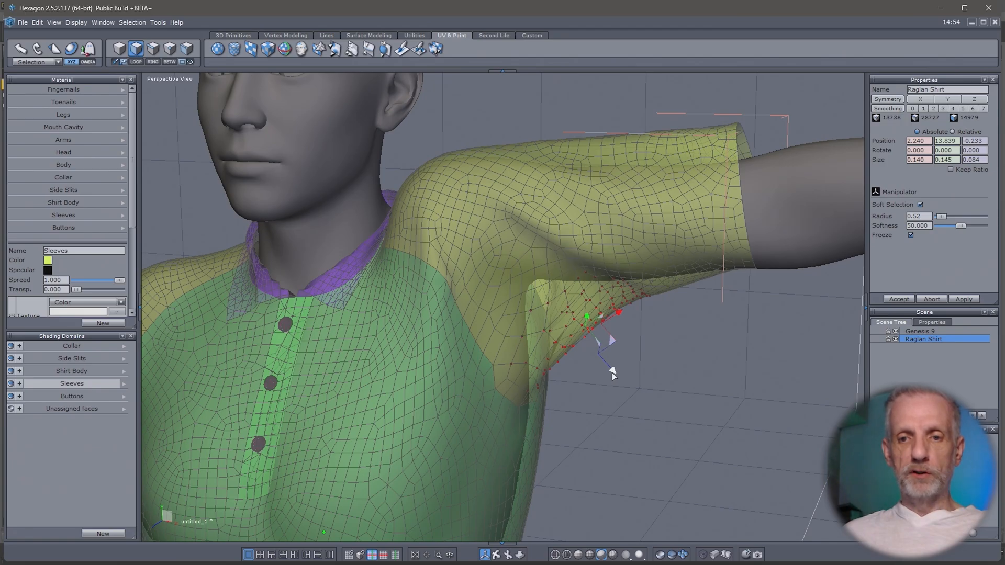
# - Reshape the underside of the raised sleeve and armpit by moving individual faces with soft selection
pyautogui.moveTo(611, 373); pyautogui.dragTo(668, 333)
pyautogui.click(616, 301)
pyautogui.click(668, 287)
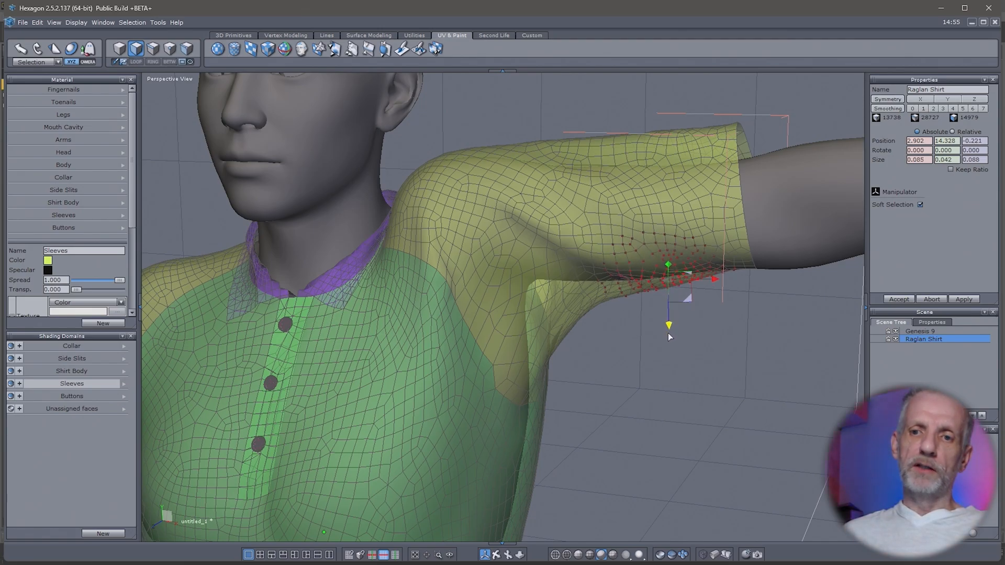
pyautogui.click(550, 310)
pyautogui.moveTo(596, 374); pyautogui.dragTo(542, 388, button='middle')
pyautogui.scroll(-5, 674, 354)
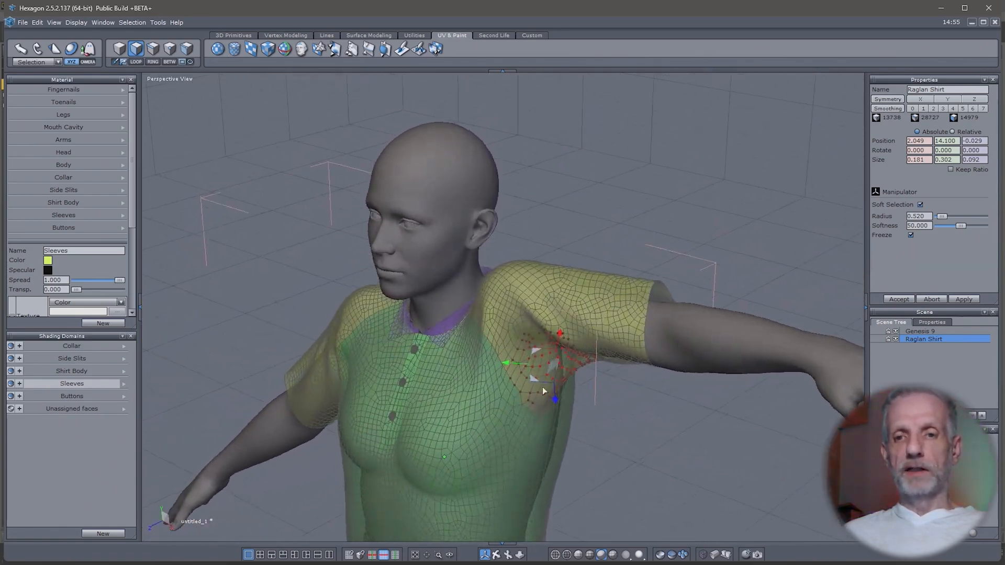
# - Select several faces along the top of the raised sleeve, from near the shoulder to the cuff
pyautogui.click(642, 284)
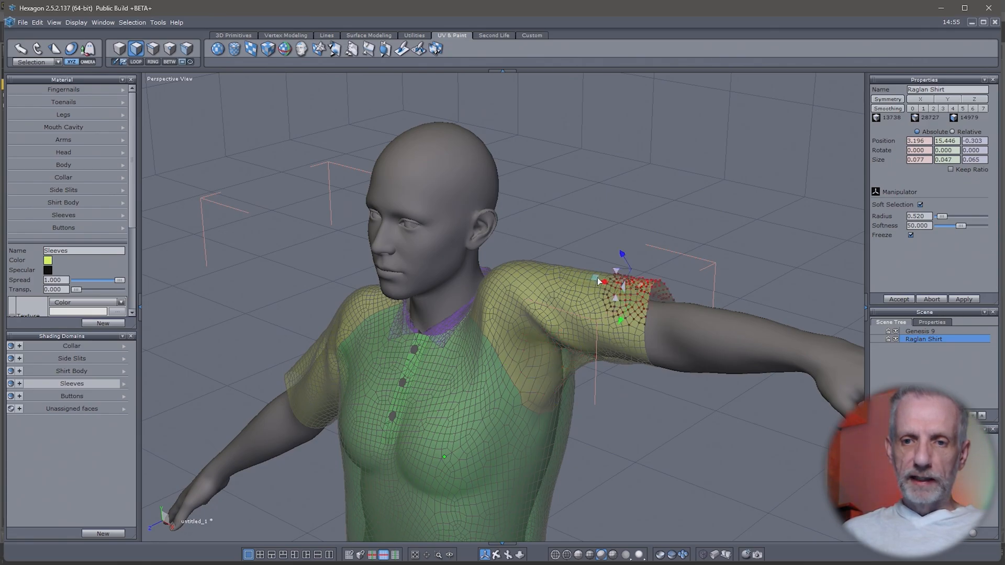
pyautogui.click(616, 284)
pyautogui.keyDown('shift'); pyautogui.click(627, 282); pyautogui.keyUp('shift')
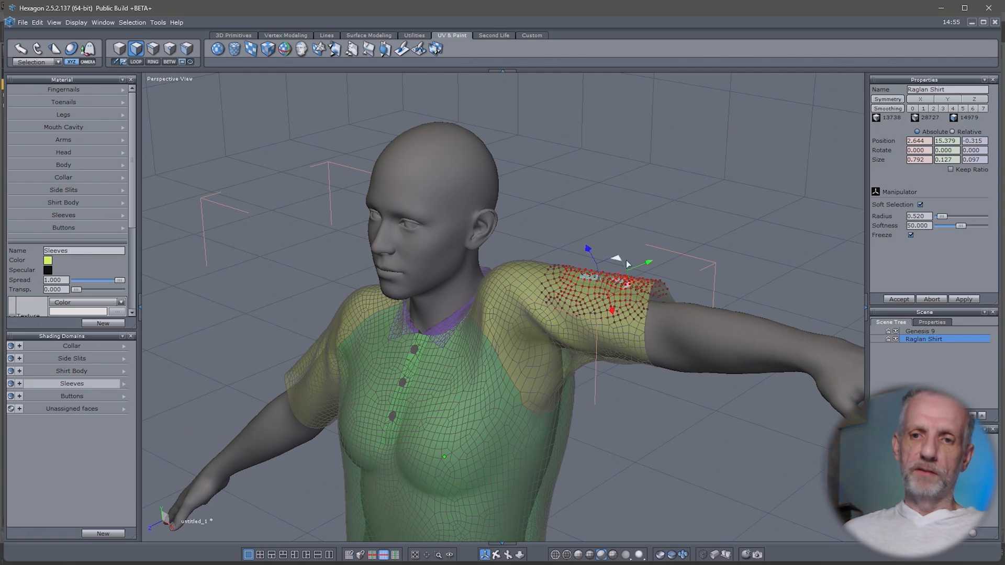
pyautogui.click(567, 272)
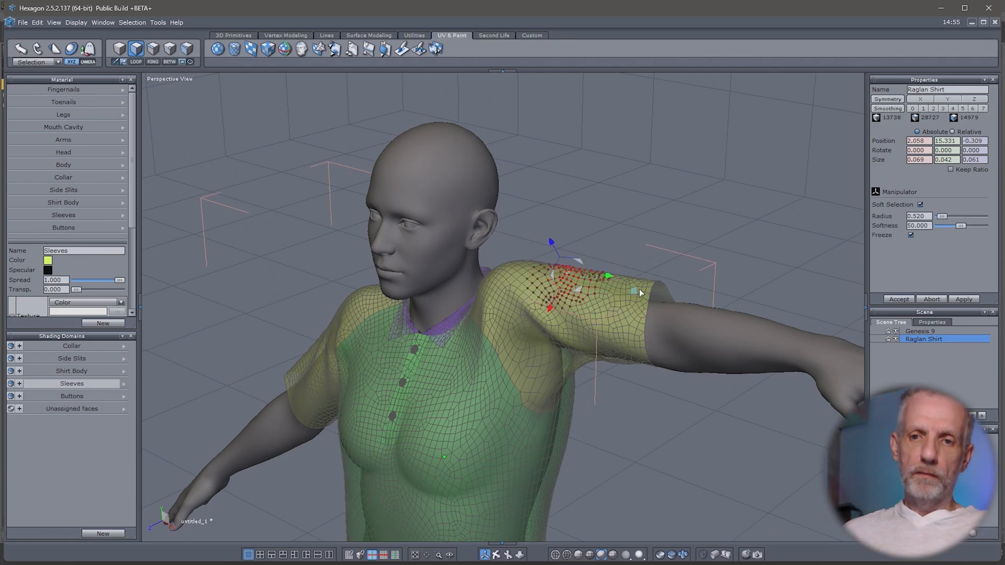
pyautogui.keyDown('shift'); pyautogui.click(648, 289); pyautogui.keyUp('shift')
pyautogui.keyDown('shift'); pyautogui.click(608, 282); pyautogui.keyUp('shift')
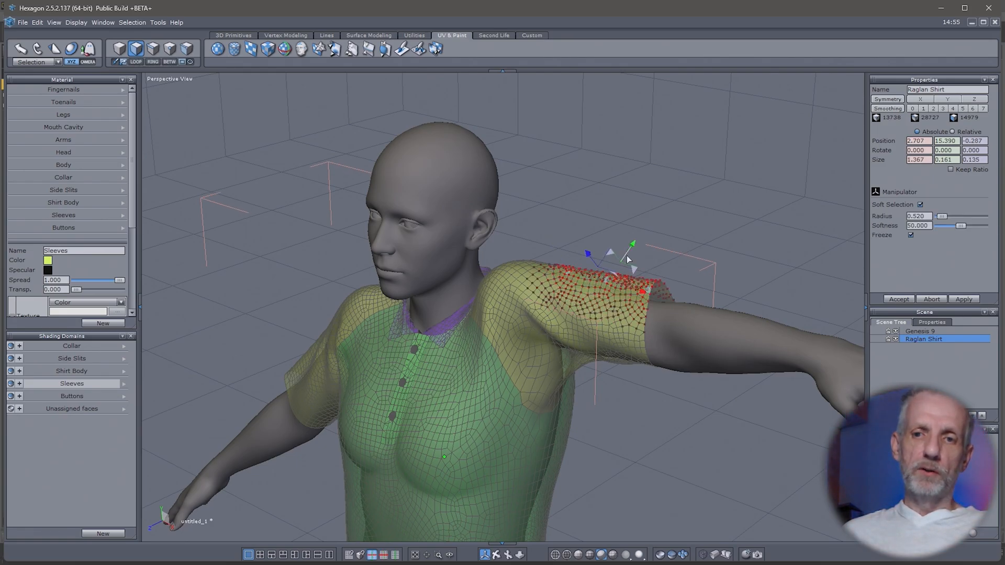
pyautogui.keyDown('shift'); pyautogui.click(586, 270); pyautogui.keyUp('shift')
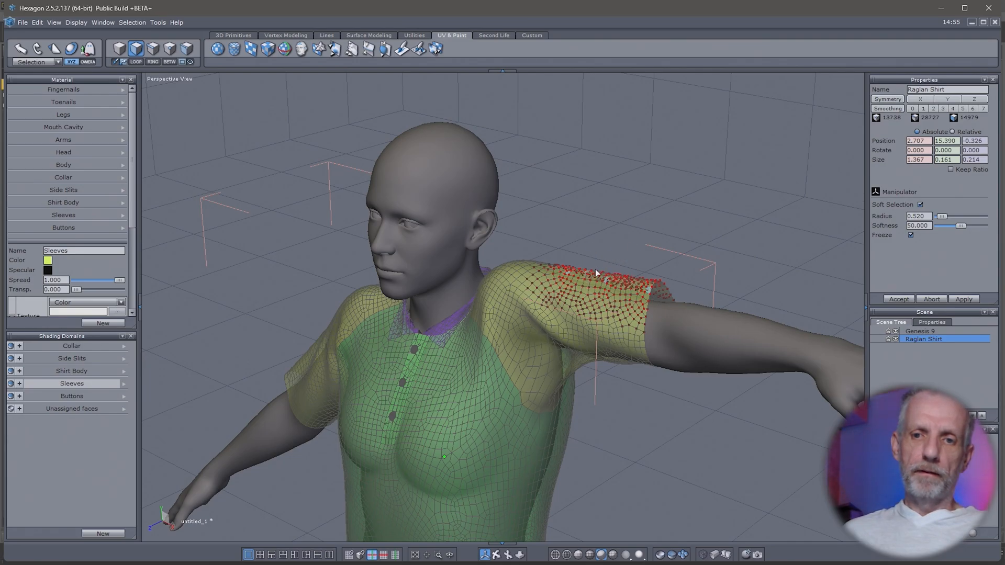
# - Increase the soft selection radius to 1.504 and push the selected sleeve-top faces down to about Y 15.193
pyautogui.moveTo(614, 250); pyautogui.dragTo(708, 238)
pyautogui.hotkey('ctrl', 'z')
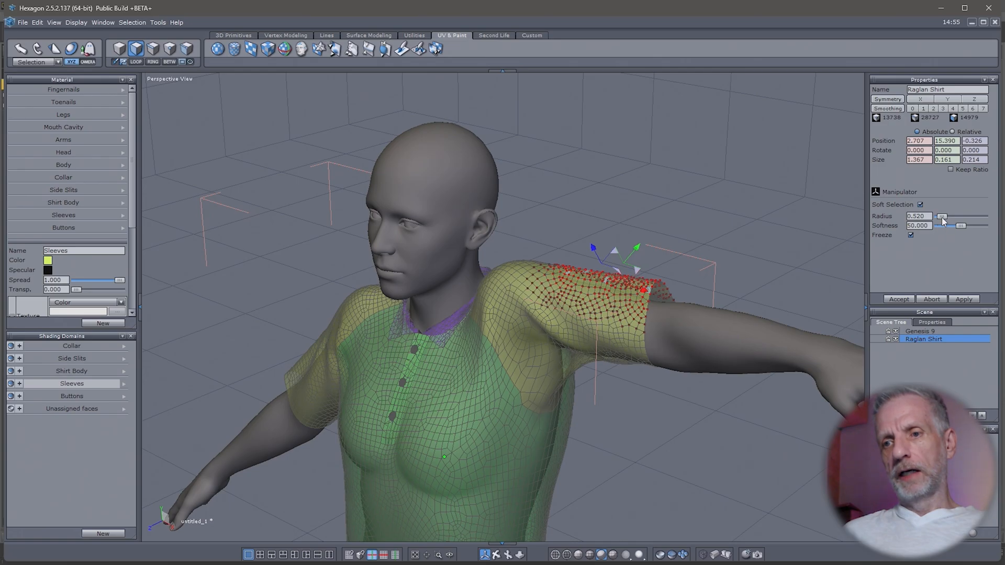
pyautogui.moveTo(942, 218); pyautogui.dragTo(948, 218)
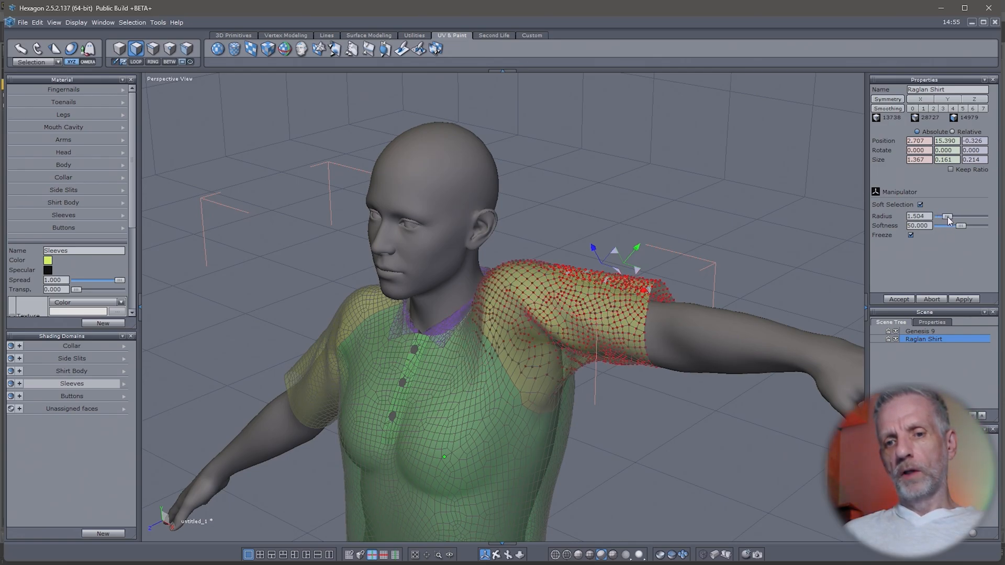
pyautogui.moveTo(674, 270); pyautogui.dragTo(573, 229, button='middle')
pyautogui.moveTo(556, 228); pyautogui.dragTo(556, 246)
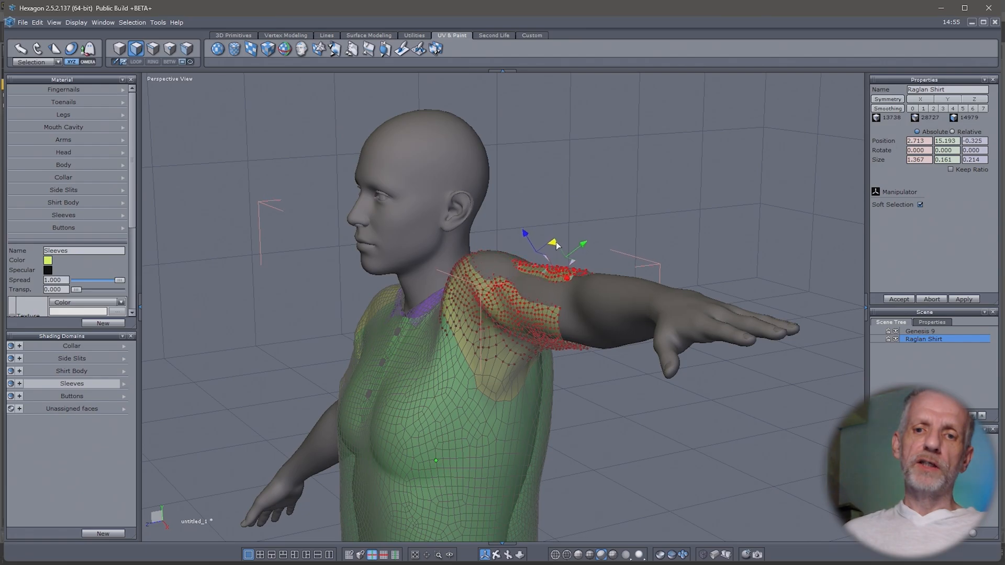
pyautogui.moveTo(556, 248); pyautogui.dragTo(640, 313, button='middle')
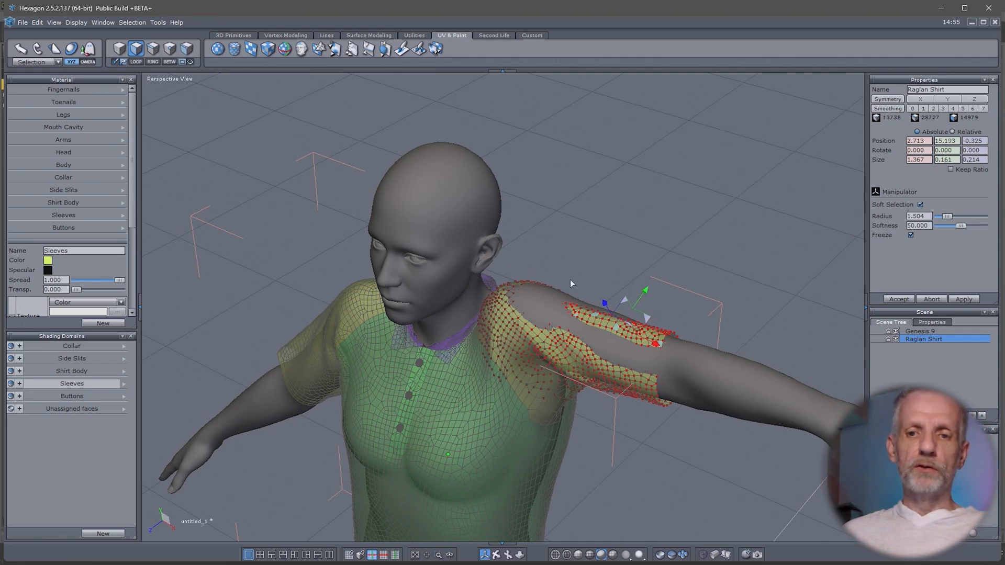
pyautogui.moveTo(570, 280); pyautogui.dragTo(608, 269, button='middle')
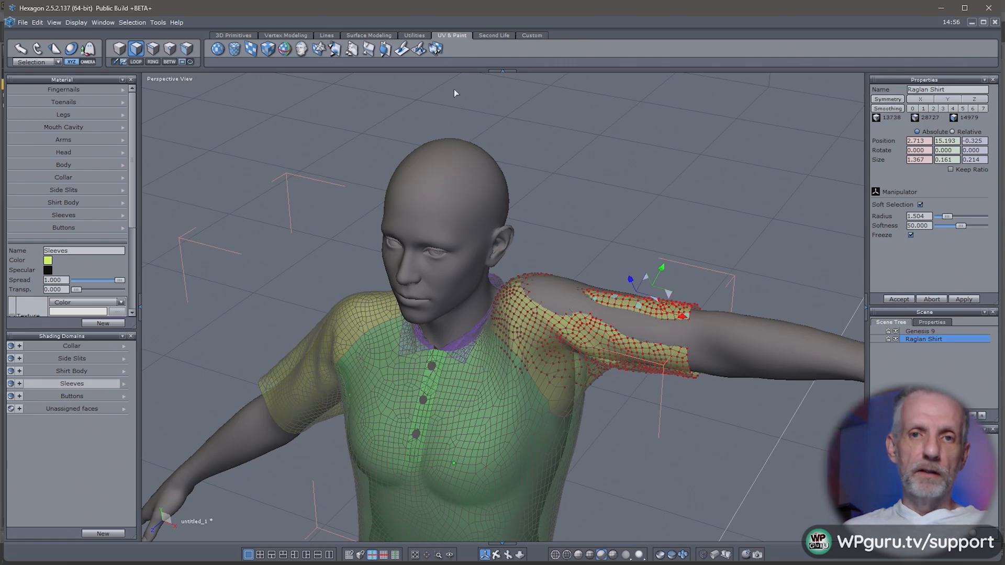
# - Use the Inflate Tool to raise the sleeve and shoulder fabric over the exposed arm, then return to object selection
pyautogui.click(384, 49)
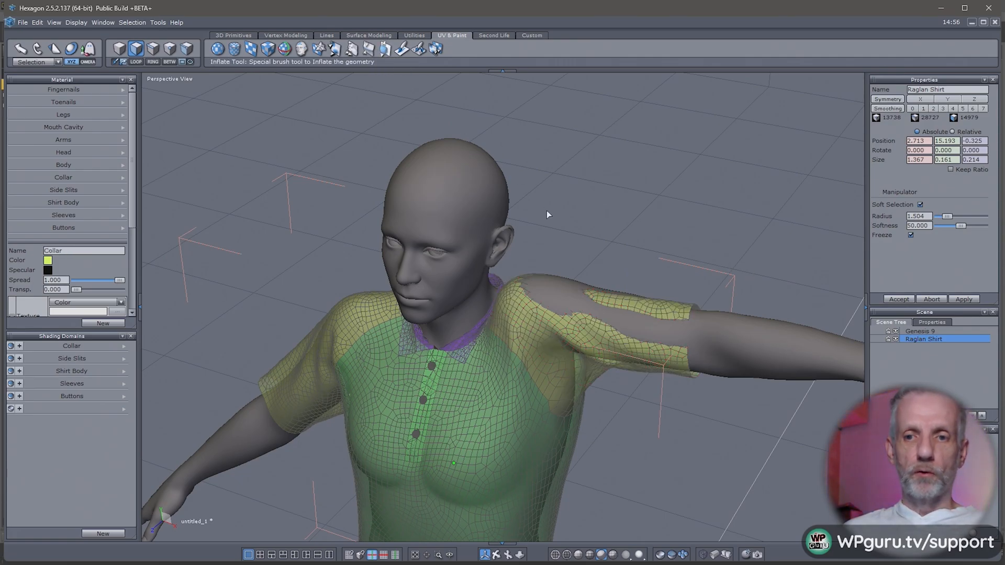
pyautogui.moveTo(594, 297)
pyautogui.mouseDown()
pyautogui.moveTo(567, 285)
pyautogui.moveTo(566, 295)
pyautogui.moveTo(673, 328)
pyautogui.moveTo(651, 332)
pyautogui.moveTo(664, 337)
pyautogui.moveTo(624, 326)
pyautogui.mouseUp()
pyautogui.moveTo(624, 326)
pyautogui.mouseDown(button='middle')
pyautogui.moveTo(606, 242)
pyautogui.moveTo(680, 253)
pyautogui.moveTo(673, 274)
pyautogui.moveTo(383, 299)
pyautogui.moveTo(298, 289)
pyautogui.moveTo(171, 339)
pyautogui.mouseUp(button='middle')
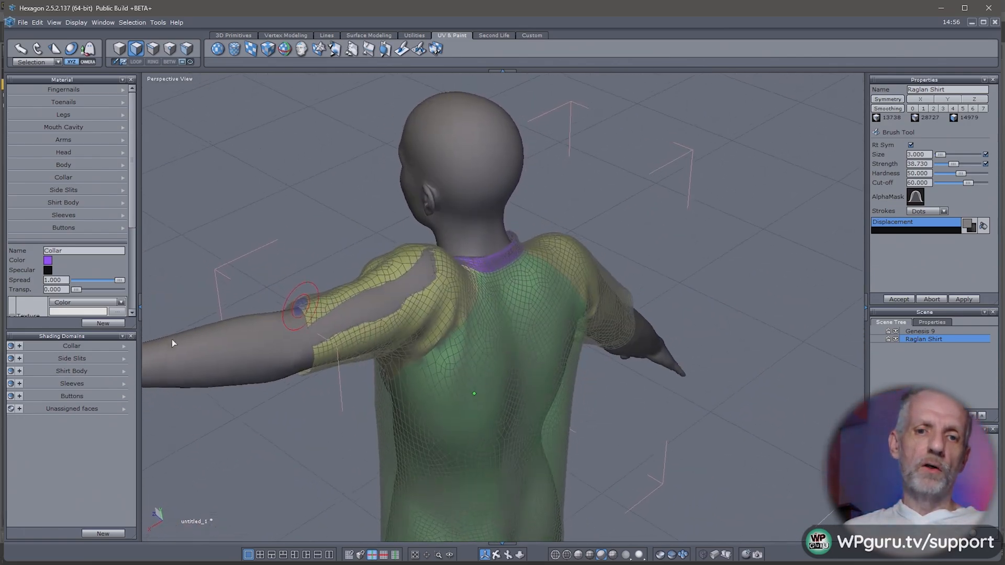
pyautogui.moveTo(440, 281)
pyautogui.mouseDown()
pyautogui.moveTo(369, 287)
pyautogui.moveTo(336, 327)
pyautogui.moveTo(372, 298)
pyautogui.moveTo(323, 328)
pyautogui.moveTo(374, 316)
pyautogui.moveTo(431, 267)
pyautogui.mouseUp()
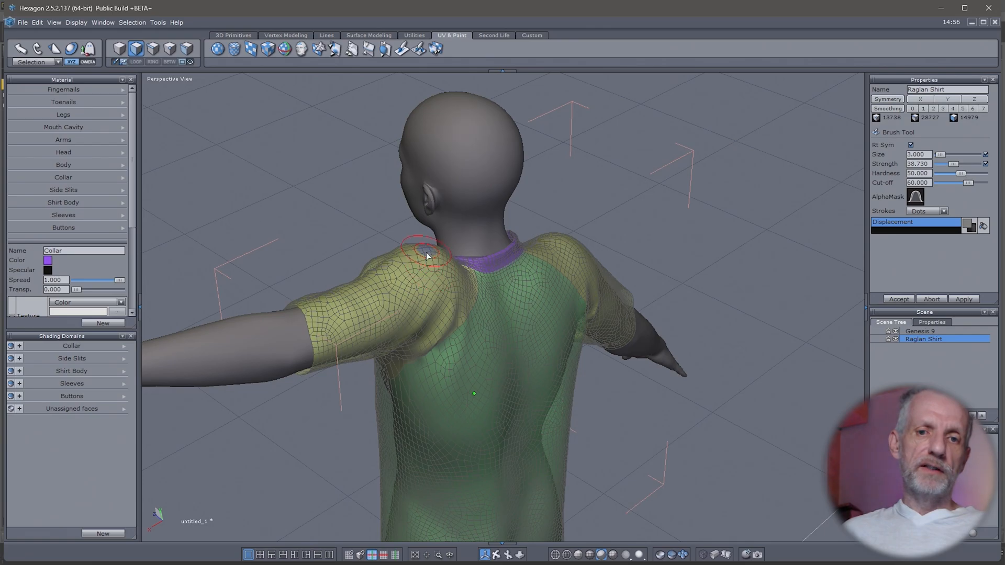
pyautogui.moveTo(403, 291); pyautogui.dragTo(860, 249, button='middle')
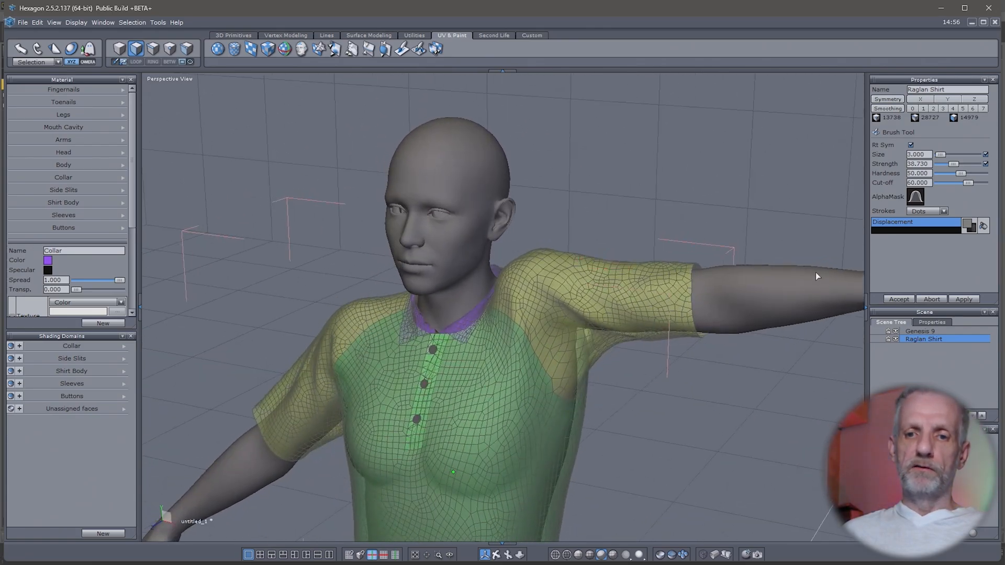
pyautogui.scroll(-2, 818, 269)
pyautogui.scroll(5, 805, 257)
pyautogui.scroll(-5, 790, 257)
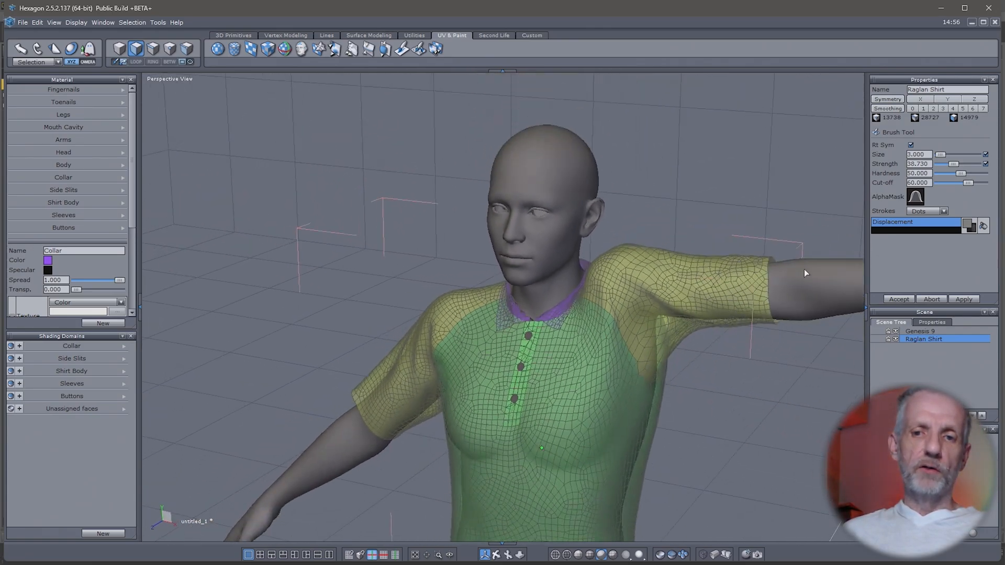
pyautogui.moveTo(804, 269); pyautogui.dragTo(797, 232, button='middle')
pyautogui.scroll(3, 827, 226)
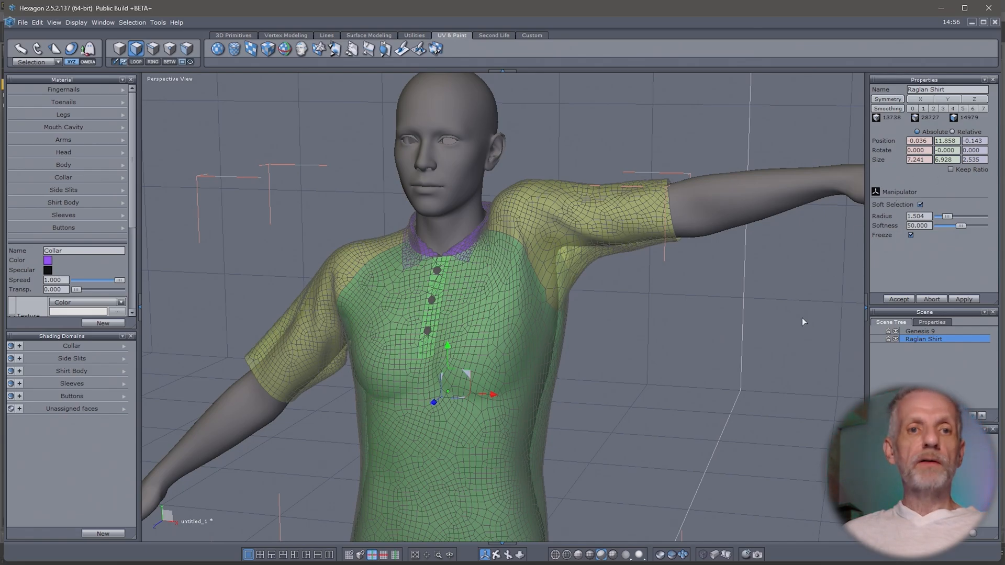
pyautogui.click(119, 50)
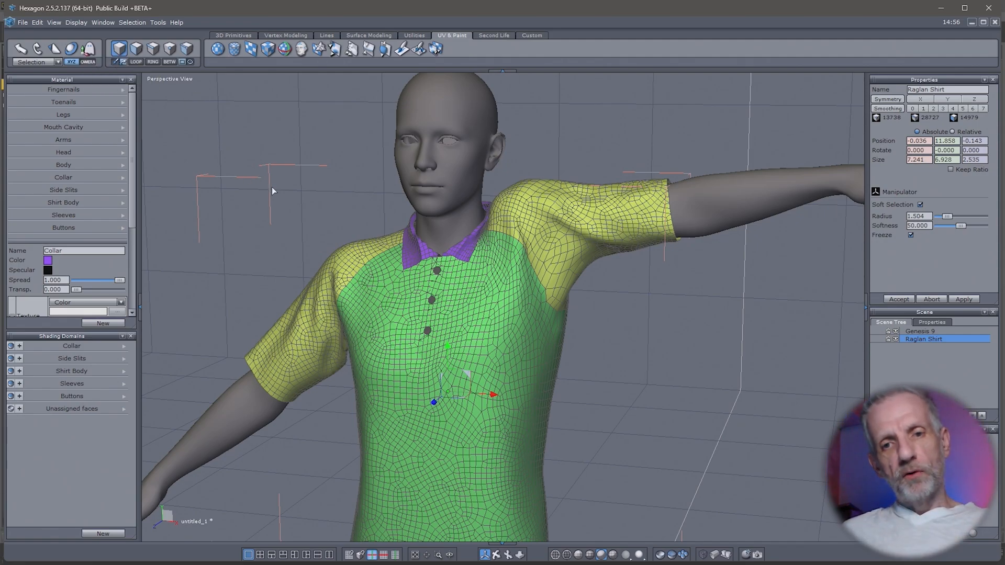
# - Switch to DAZ Studio and copy the name of the Raglan Shirt's body_cbs_shoulder_z55p_l morph from its parameter settings
pyautogui.hotkey('alt', 'Tab')
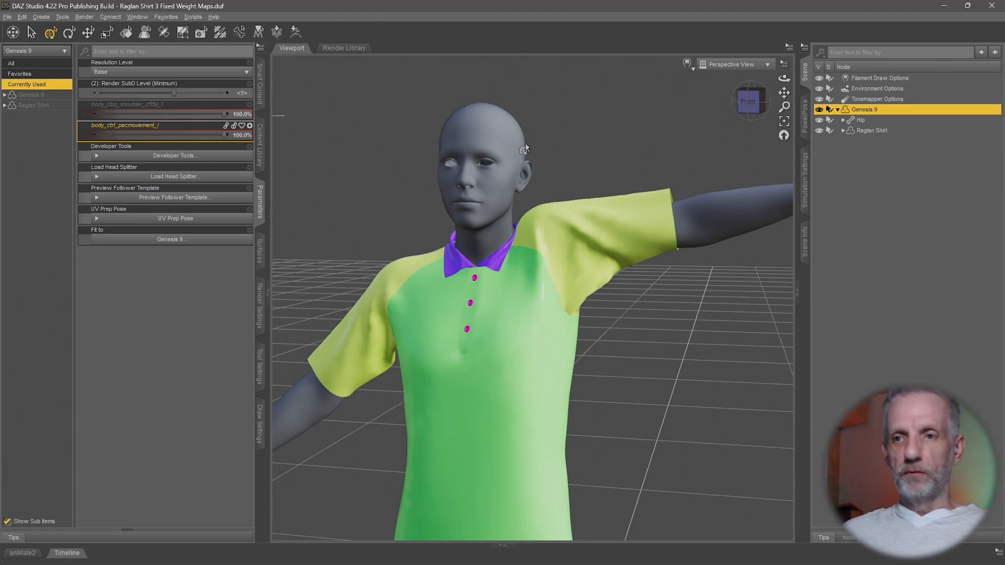
pyautogui.click(877, 132)
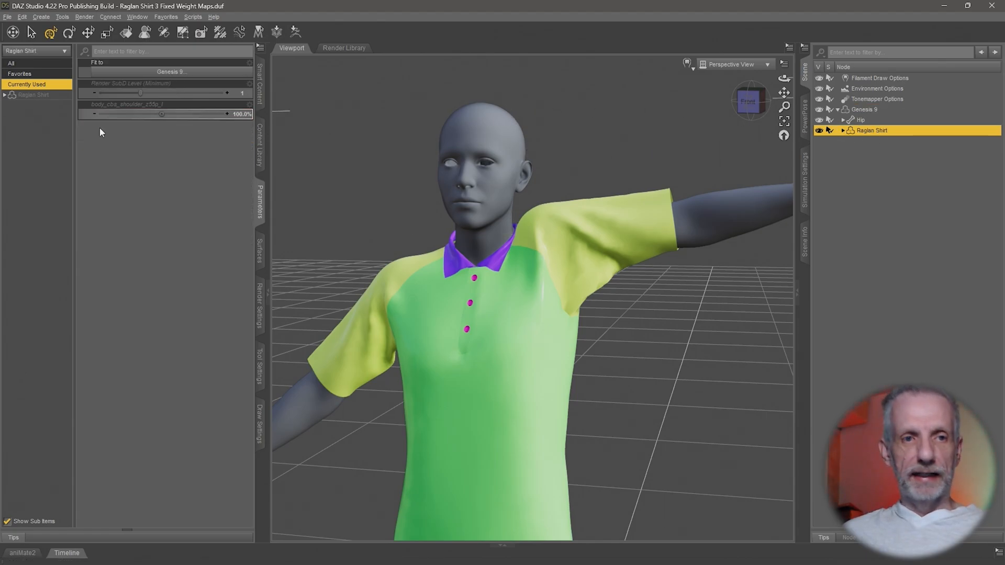
pyautogui.click(250, 104)
pyautogui.click(276, 115)
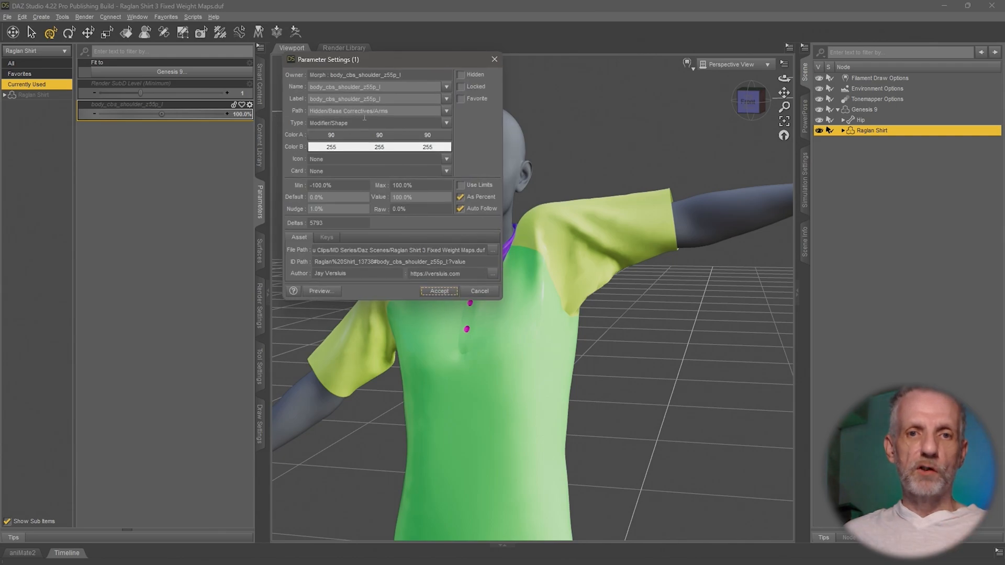
pyautogui.doubleClick(380, 87)
pyautogui.hotkey('ctrl', 'c')
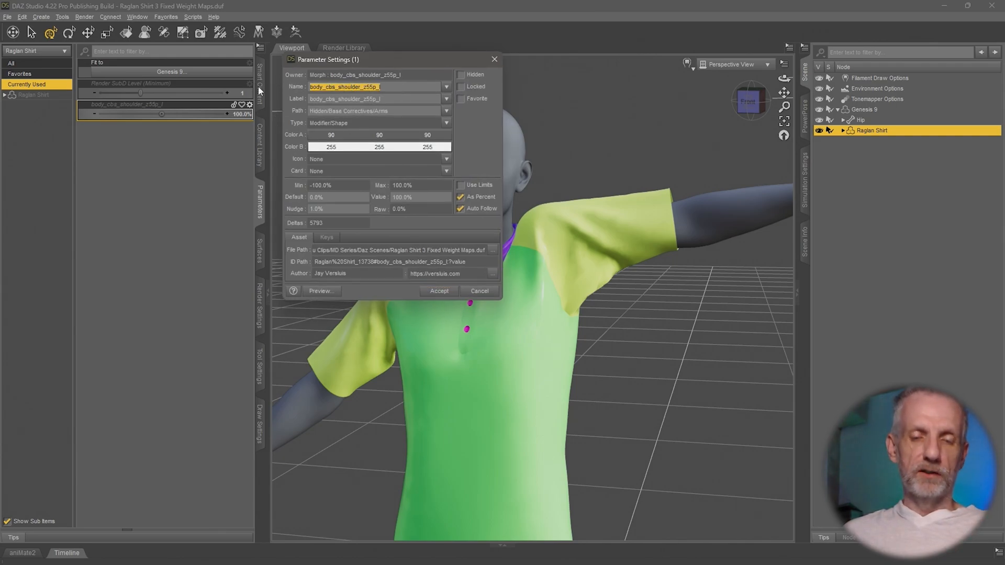
pyautogui.click(477, 292)
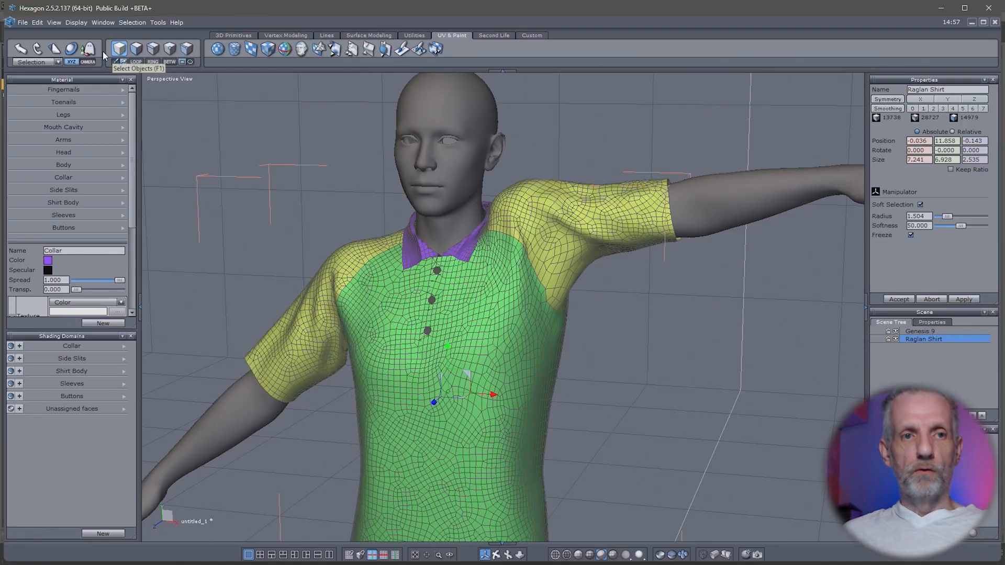
# - Send the edited Raglan Shirt from Hexagon to Daz Studio and switch to Daz Studio
pyautogui.click(23, 22)
pyautogui.moveTo(53, 92)
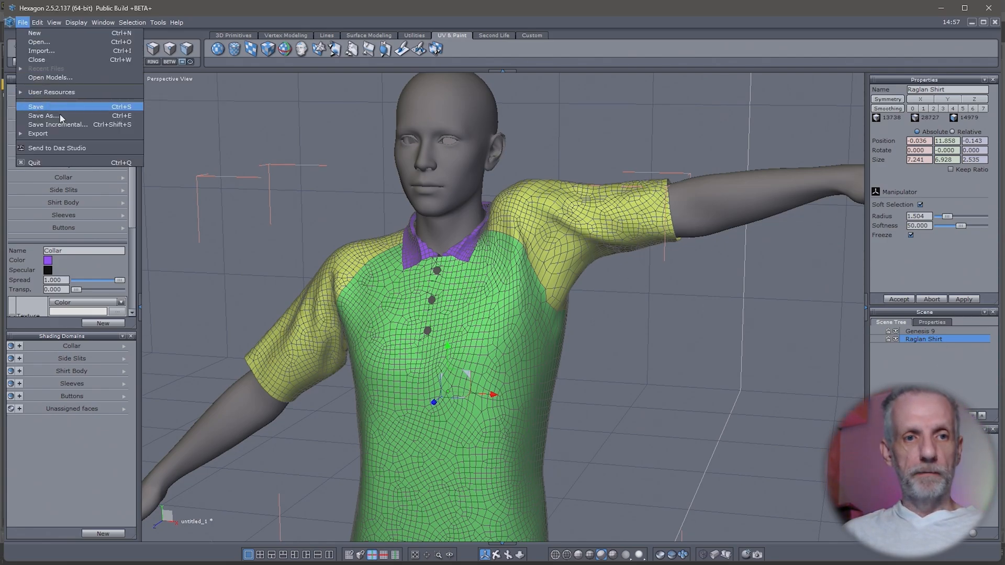
pyautogui.click(92, 148)
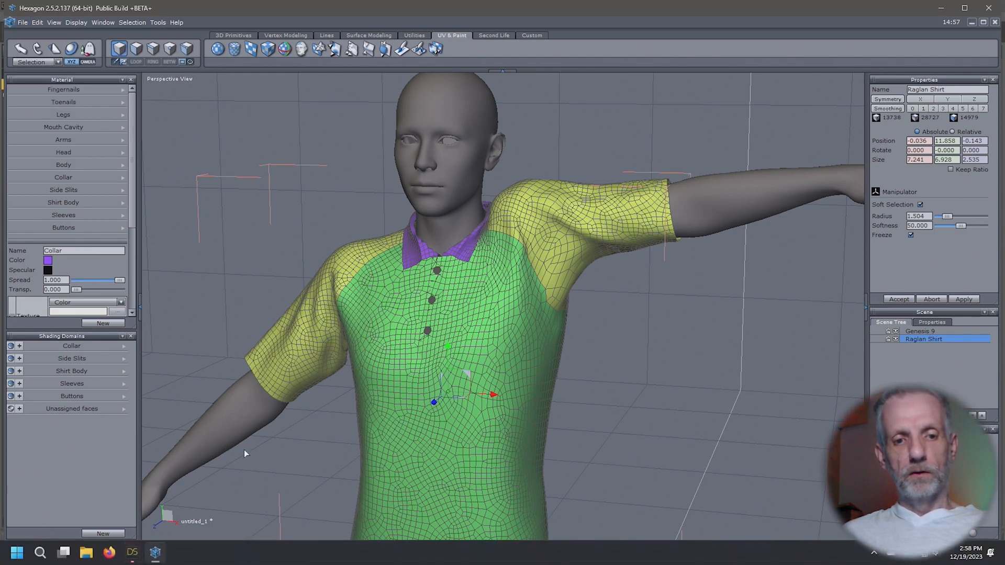
pyautogui.click(139, 555)
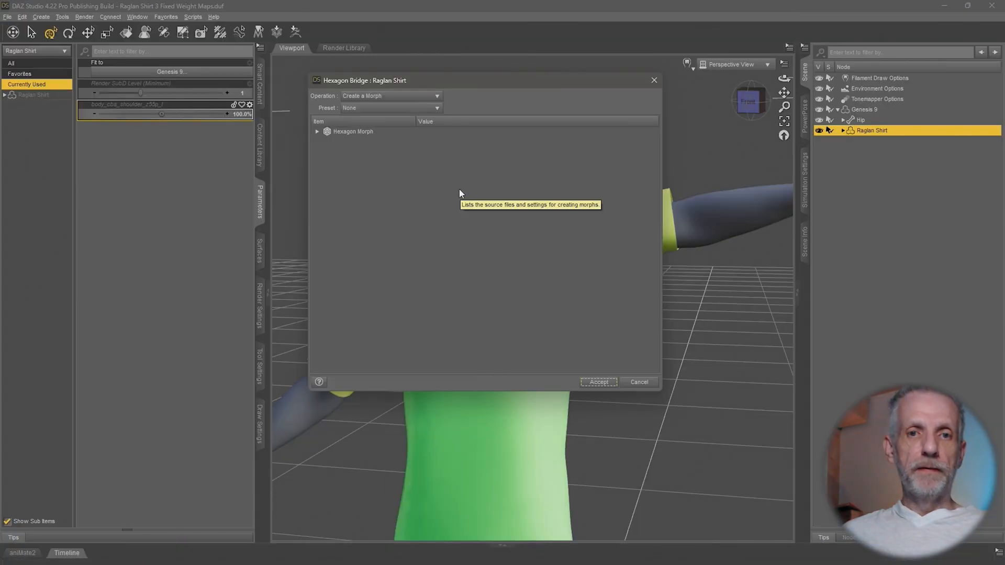
# - Expand the Hexagon Morph settings in the bridge dialog and name the morph body_cbs_shoulder_z55p_l
pyautogui.click(317, 131)
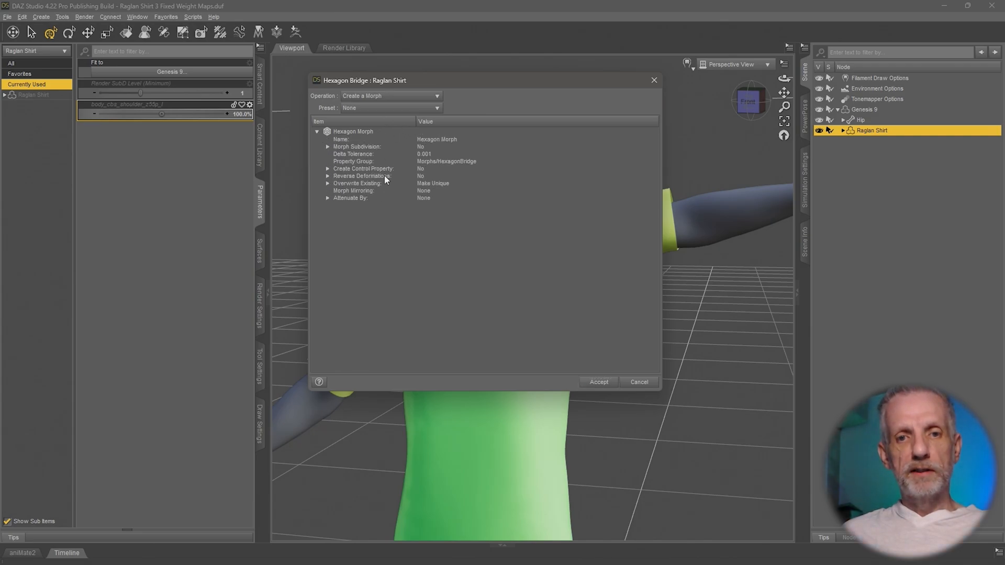
pyautogui.moveTo(513, 80); pyautogui.dragTo(325, 23)
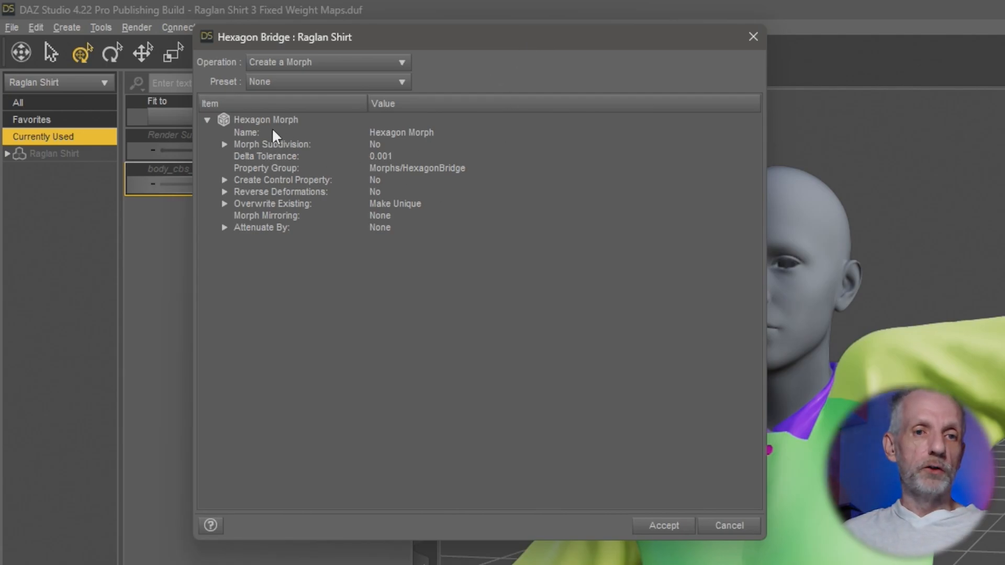
pyautogui.click(249, 132)
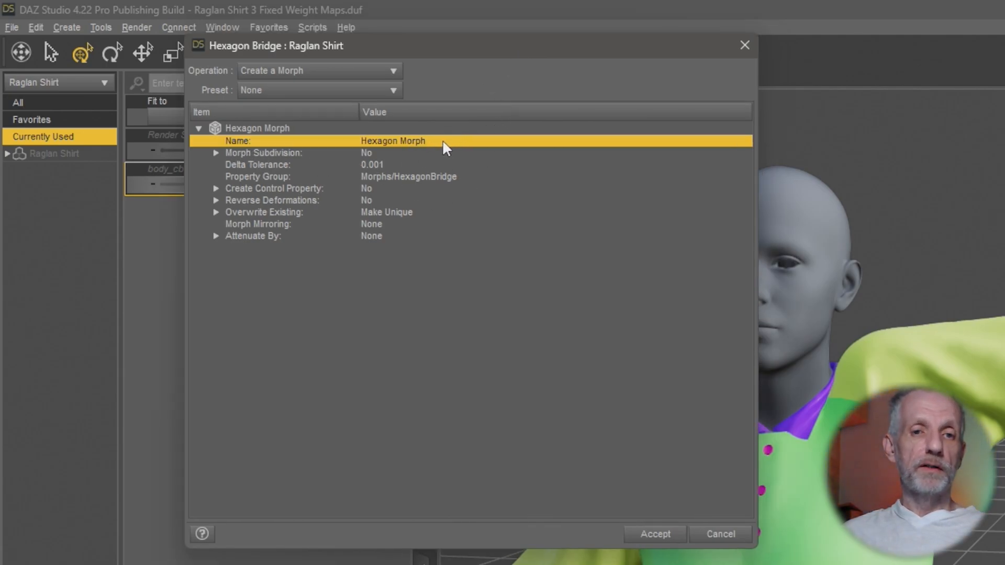
pyautogui.click(410, 140)
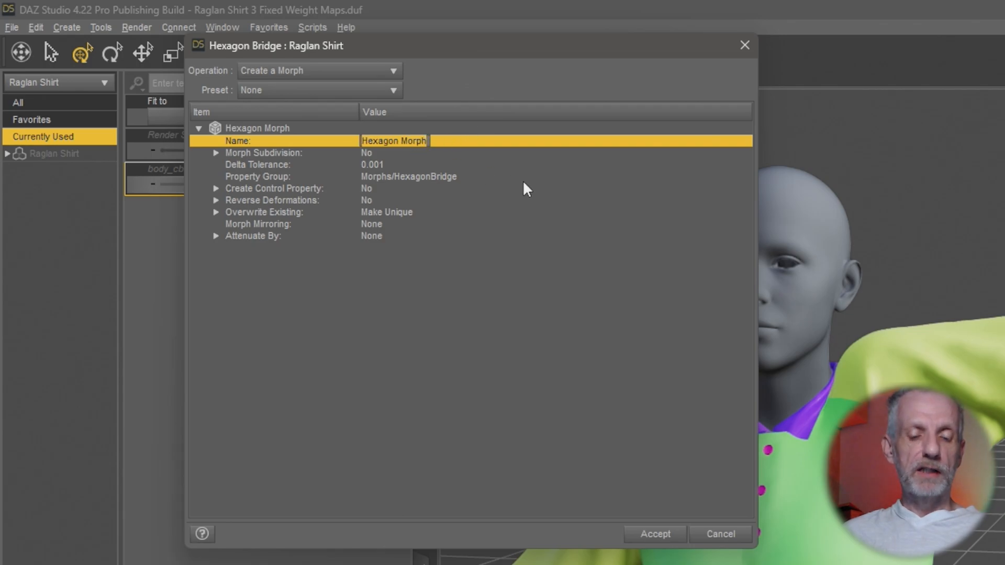
pyautogui.hotkey('ctrl', 'v')
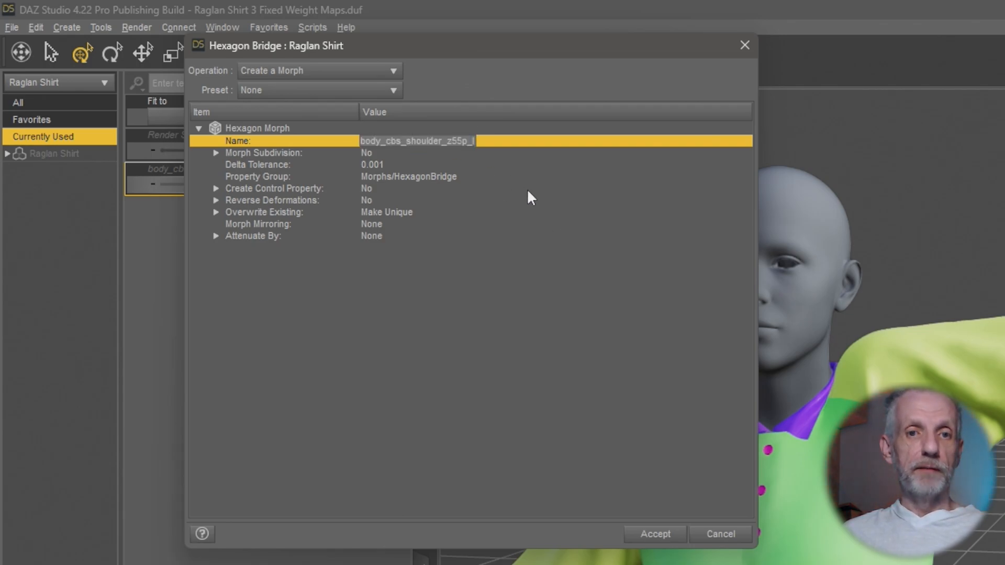
pyautogui.press('Return')
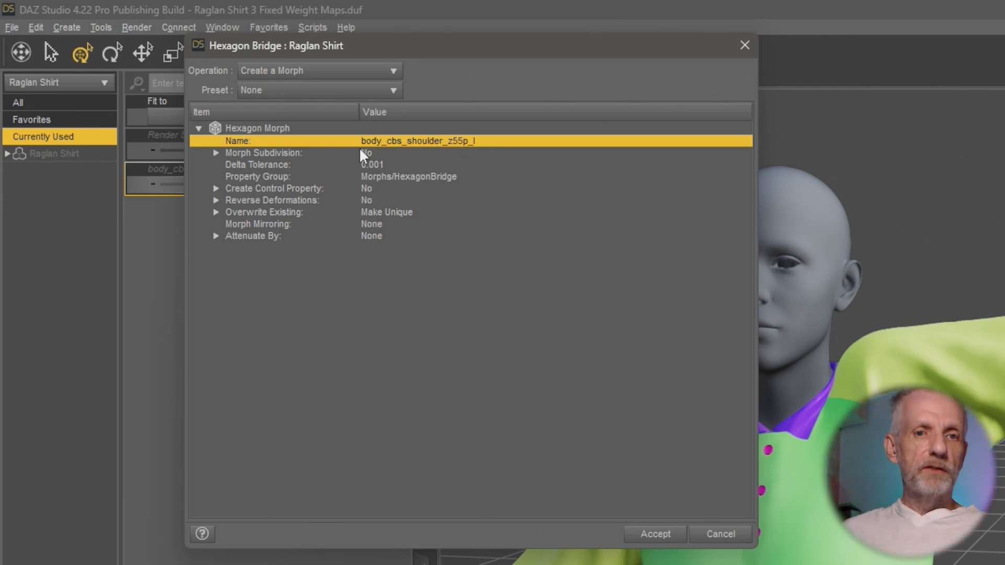
# - Set Reverse Deformations to Yes and Overwrite Existing to Deltas Only for the Hexagon morph
pyautogui.click(370, 200)
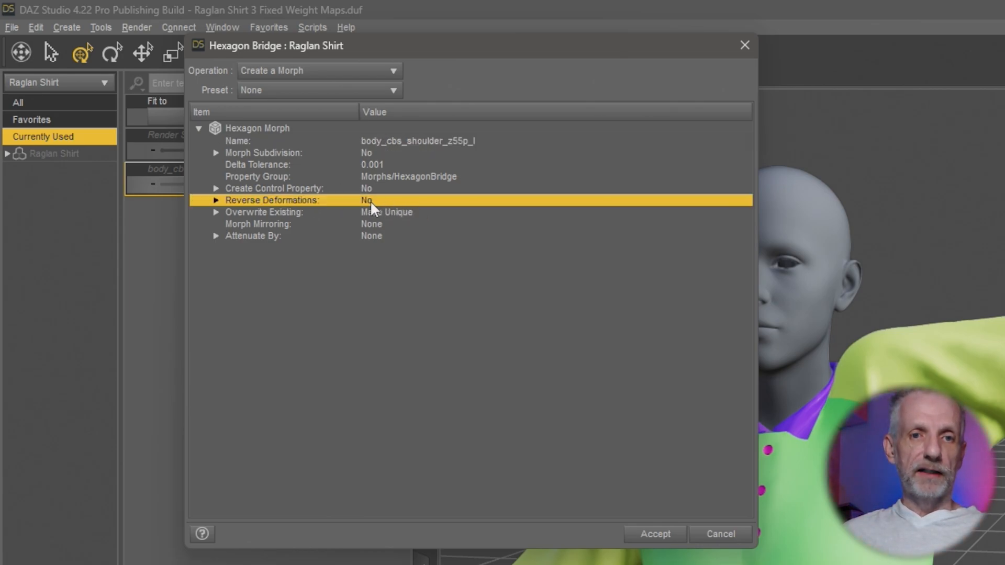
pyautogui.click(369, 199)
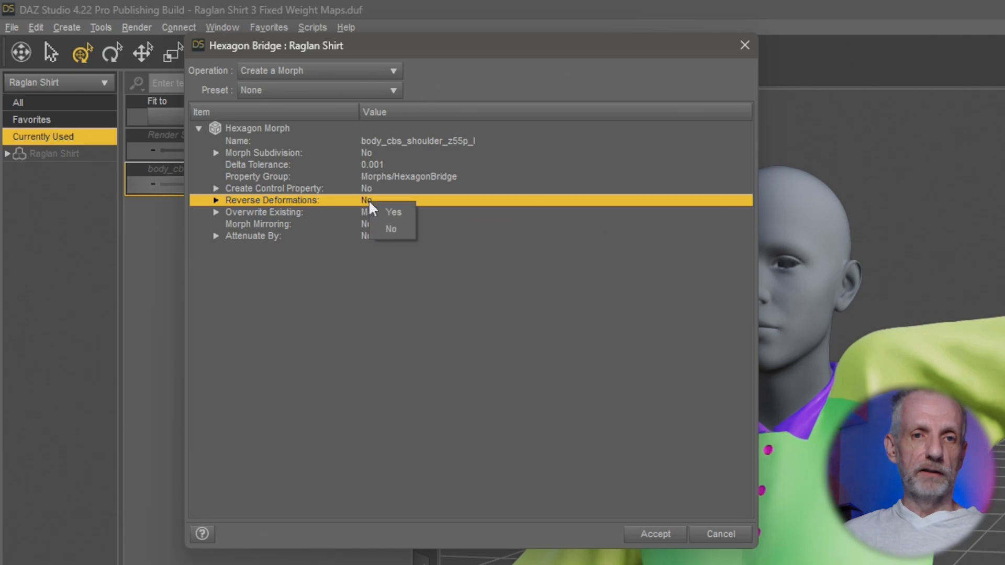
pyautogui.click(400, 213)
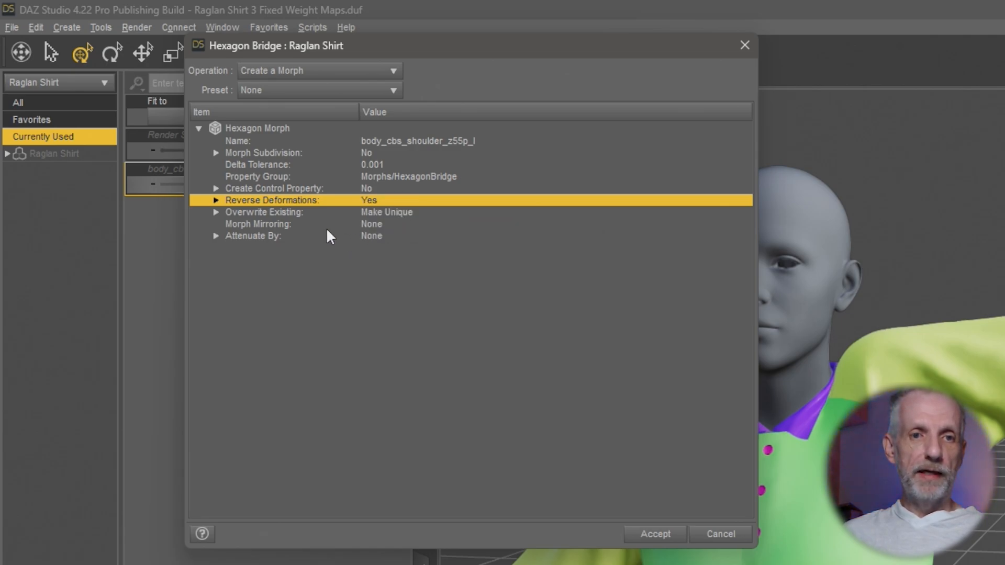
pyautogui.click(400, 215)
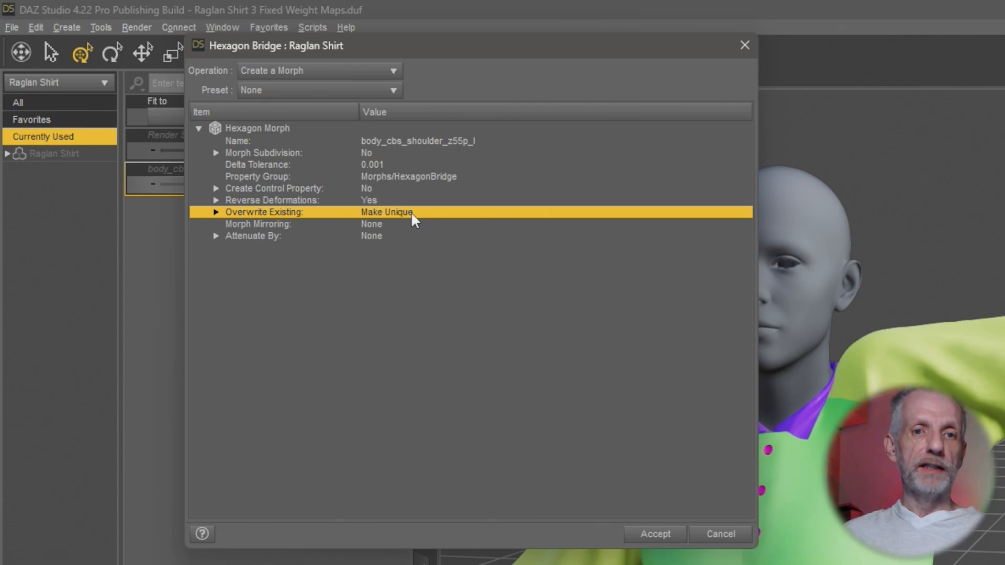
pyautogui.click(412, 214)
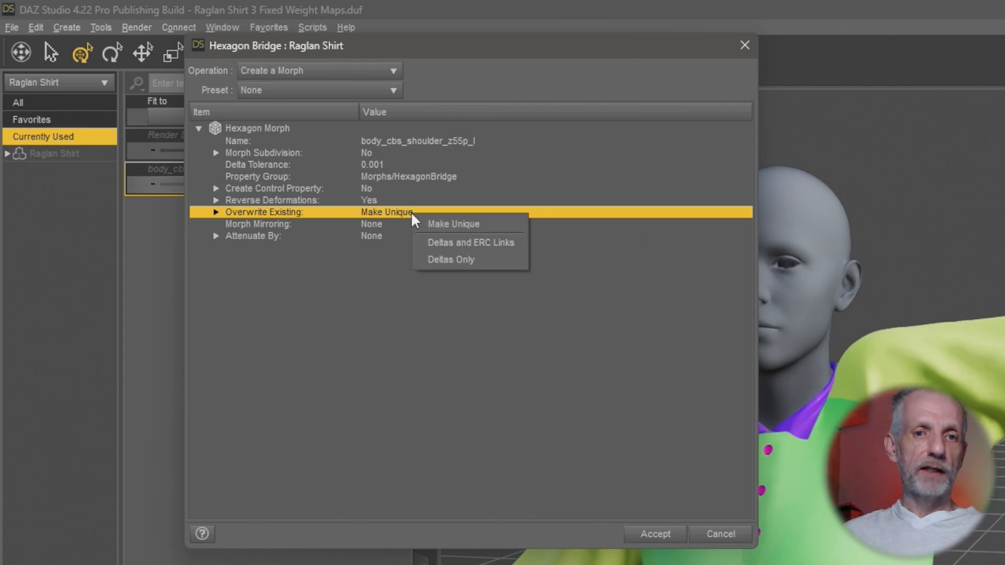
pyautogui.click(500, 271)
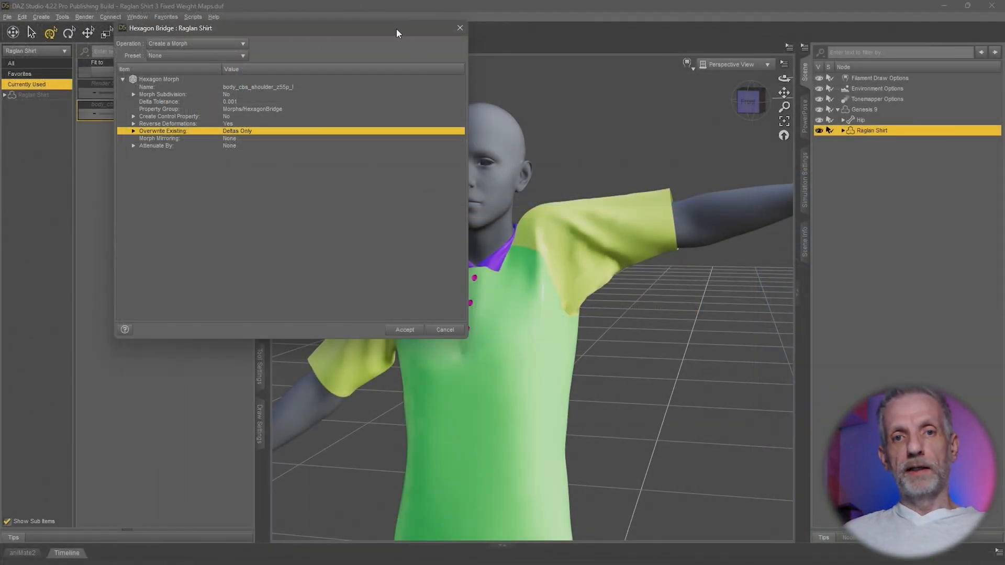
# - Create the body_cbs_shoulder_z55p_l morph on the Raglan Shirt with these bridge settings and close the bridge dialog
pyautogui.moveTo(397, 28); pyautogui.dragTo(326, 20)
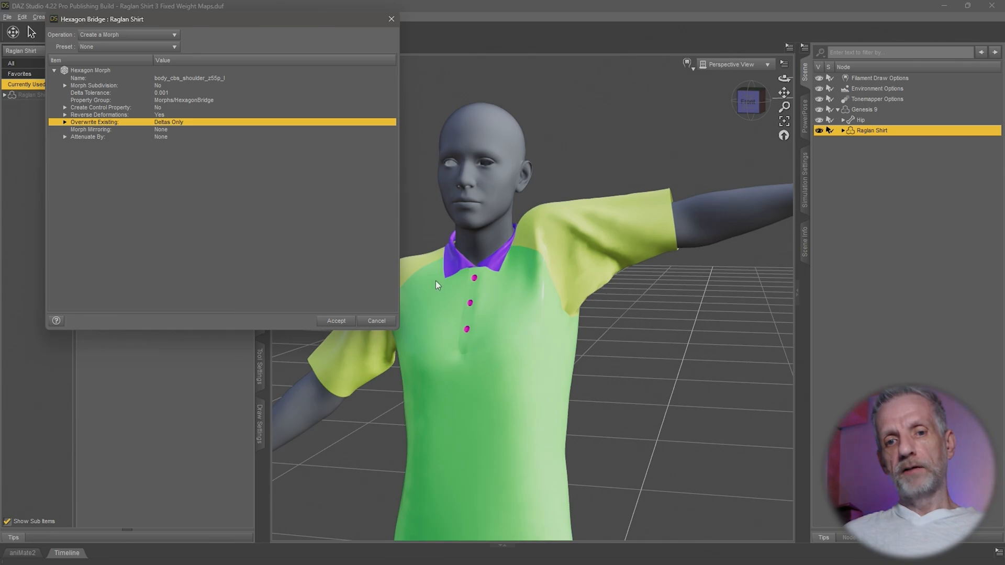
pyautogui.click(337, 321)
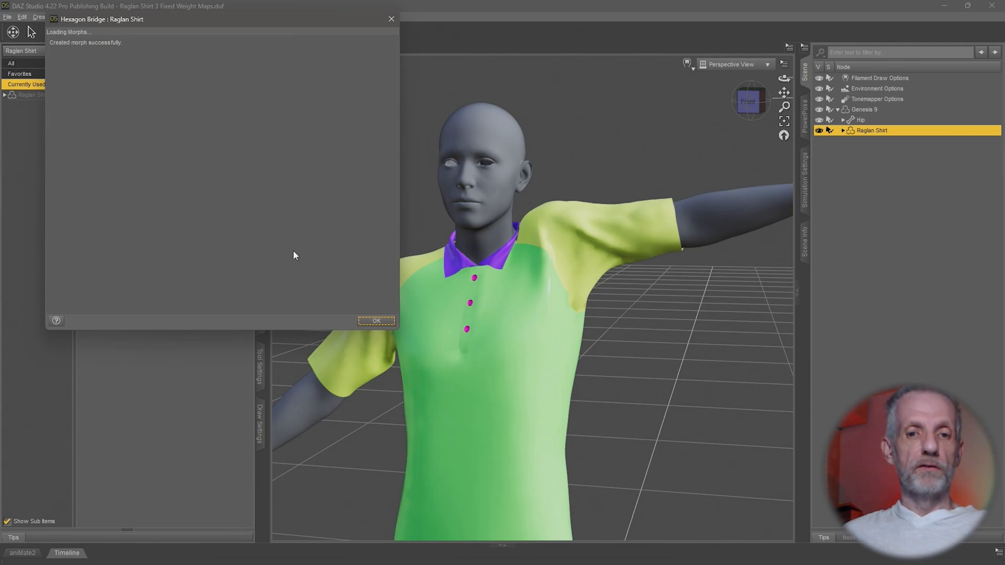
pyautogui.click(381, 324)
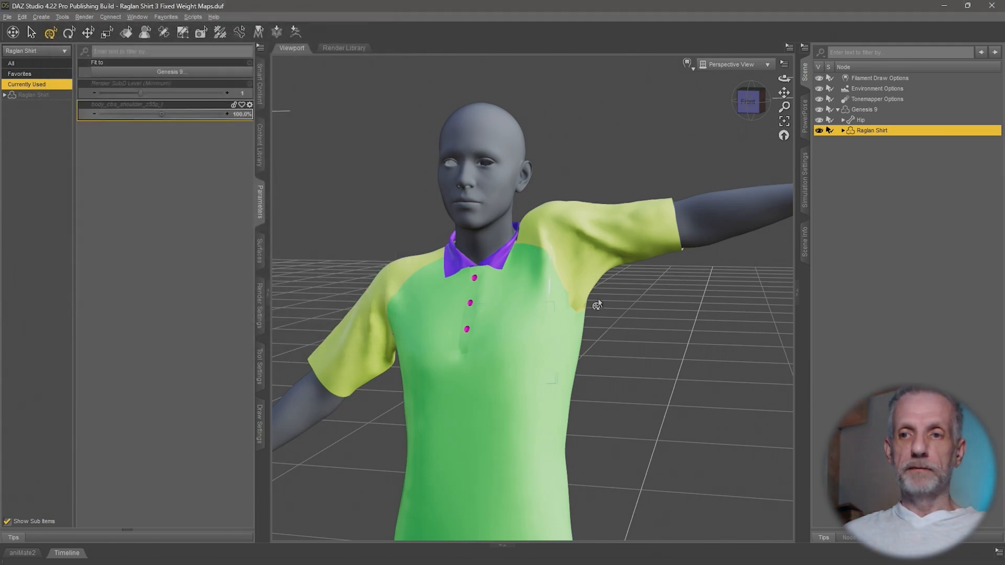
# - Select Genesis 9's left shoulder in PowerPose and set its Bend to 0, lowering the arm
pyautogui.click(869, 109)
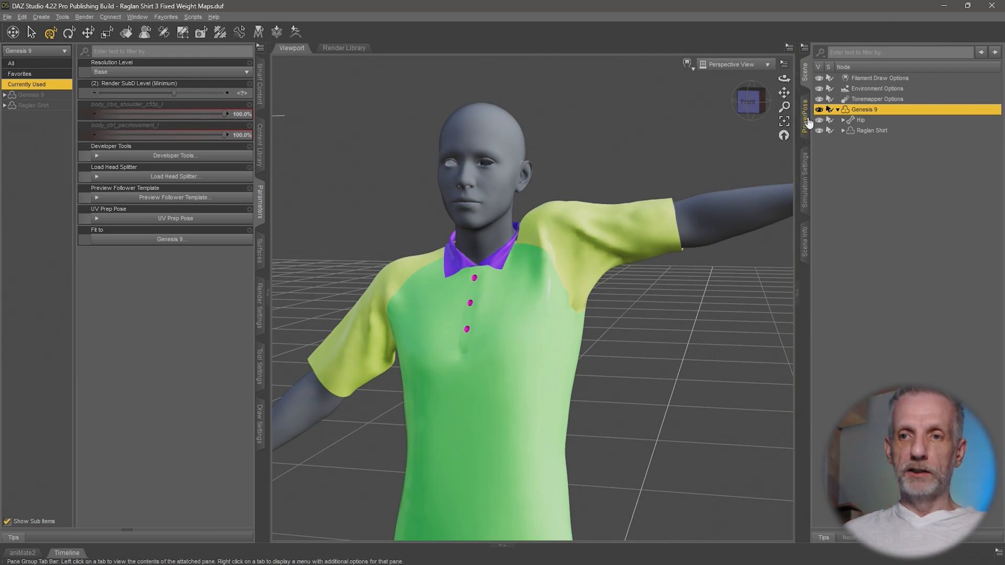
pyautogui.click(806, 128)
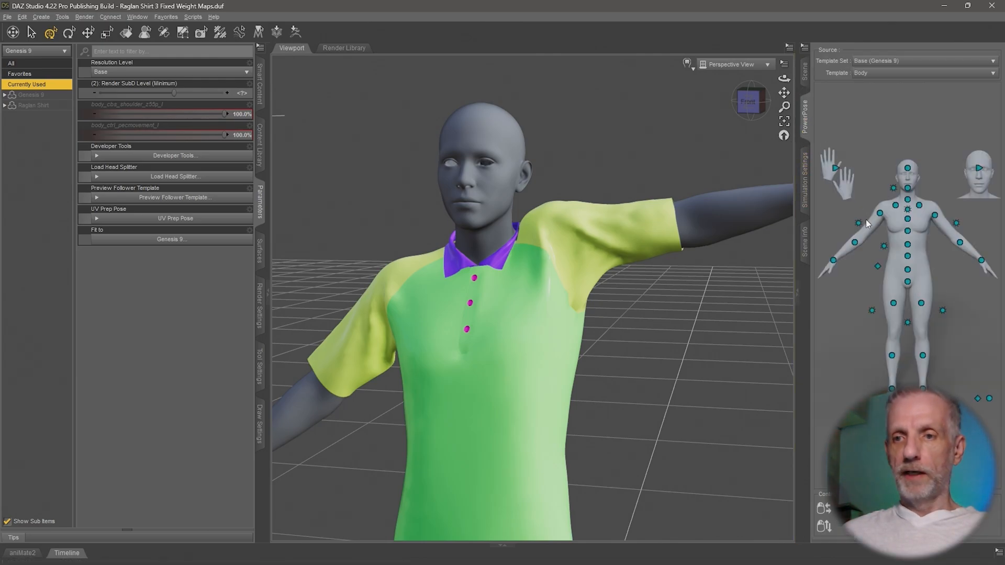
pyautogui.click(919, 205)
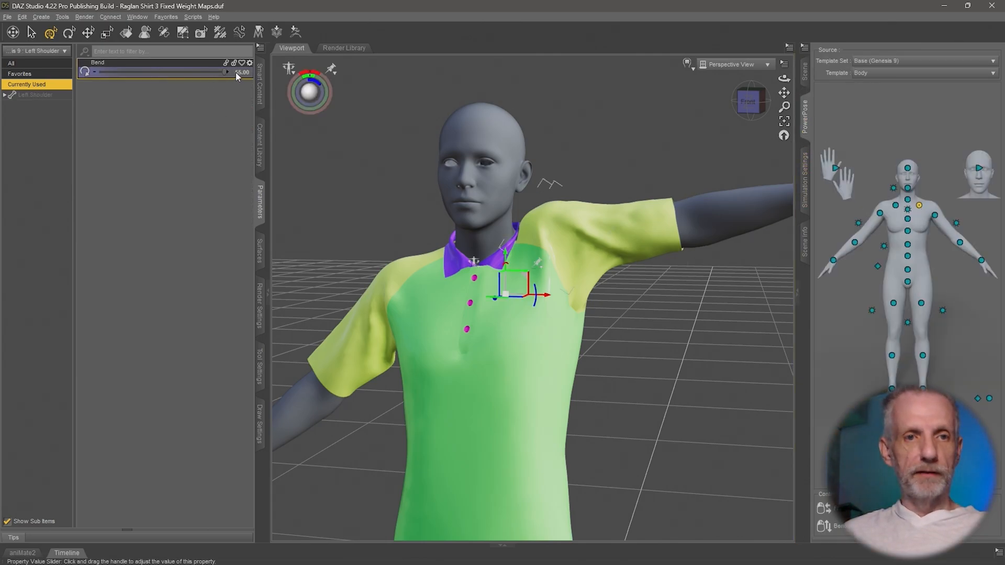
pyautogui.moveTo(221, 71); pyautogui.dragTo(133, 95)
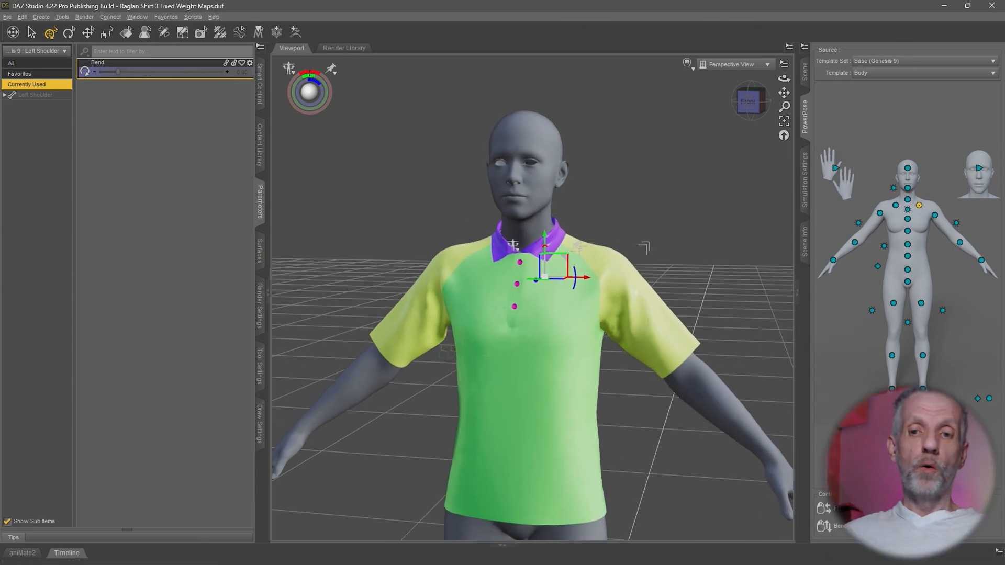
pyautogui.moveTo(437, 359); pyautogui.dragTo(450, 341, button='middle')
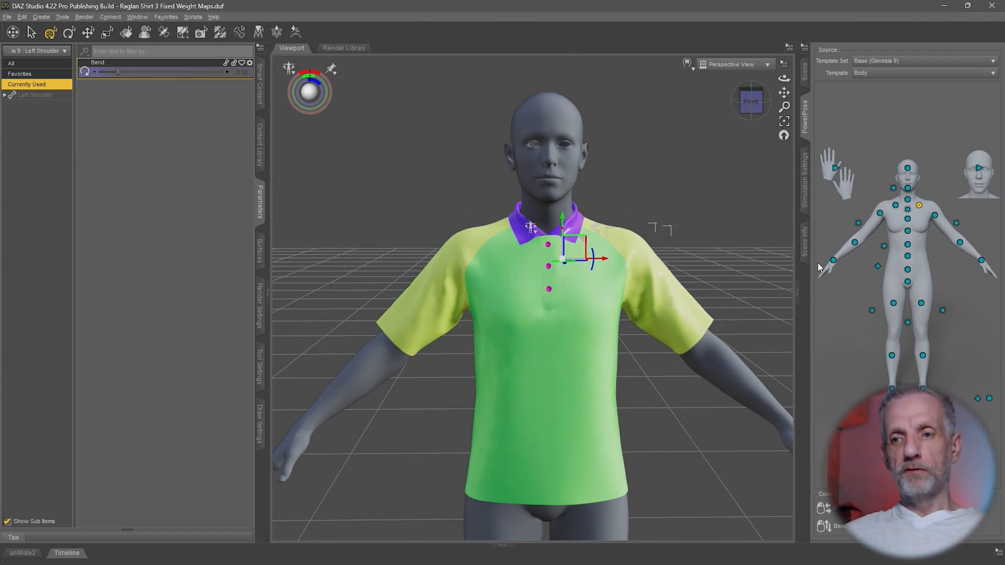
# - Go from the PowerPose right shoulder selection to the Scene hierarchy and trace Genesis 9's bones from Hip through Spine 4 to Left Shoulder
pyautogui.click(896, 206)
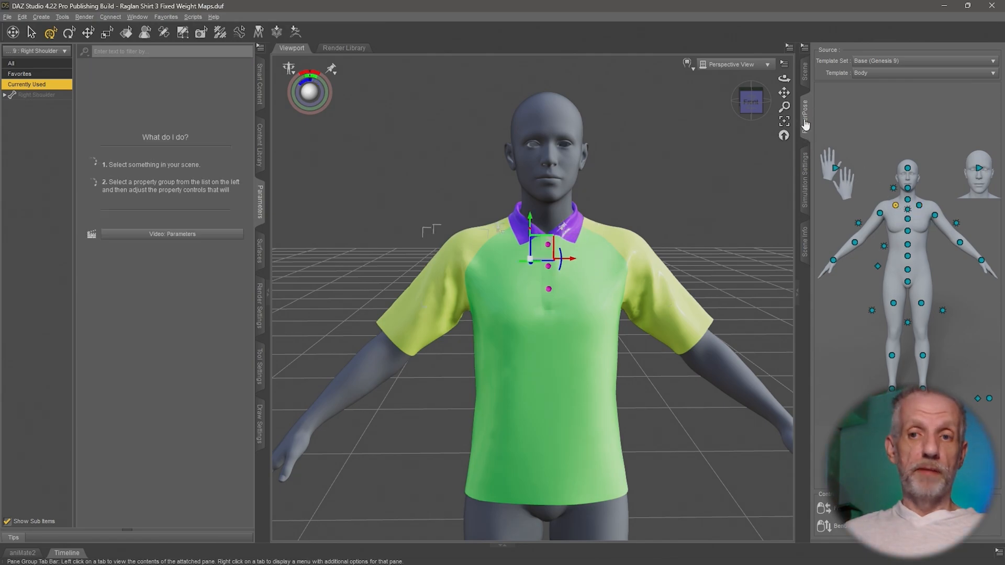
pyautogui.click(805, 72)
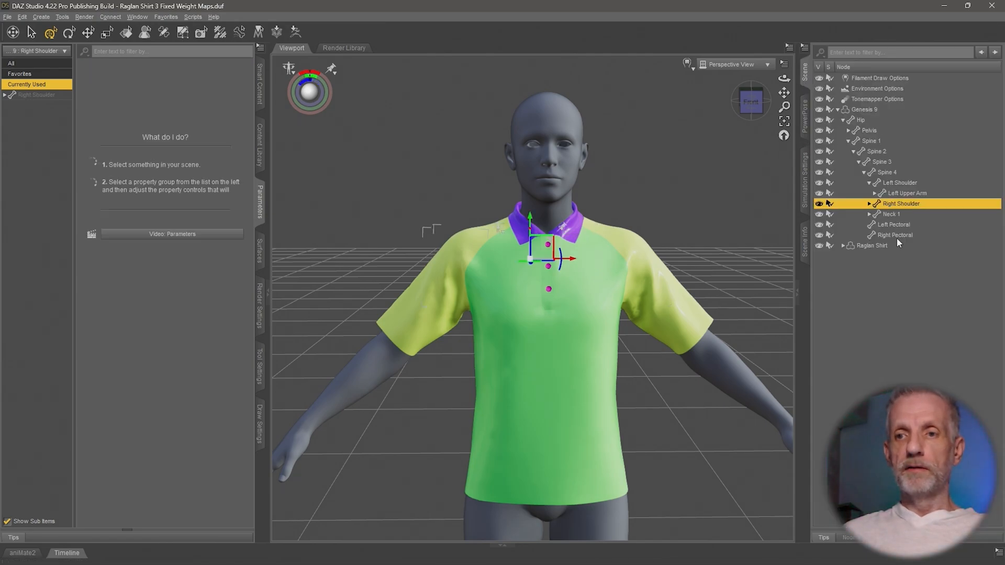
pyautogui.click(872, 110)
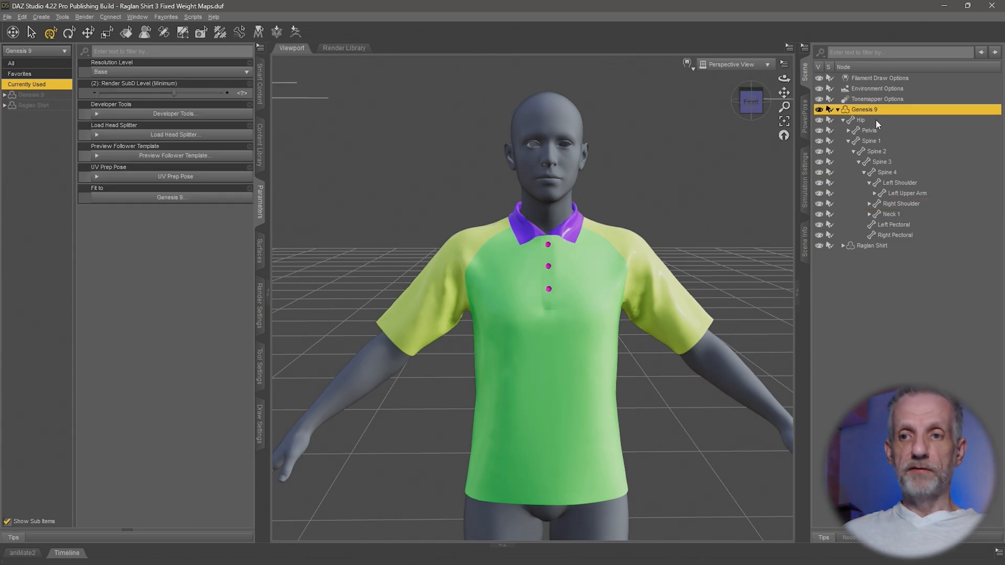
pyautogui.click(874, 121)
pyautogui.click(884, 130)
pyautogui.click(891, 140)
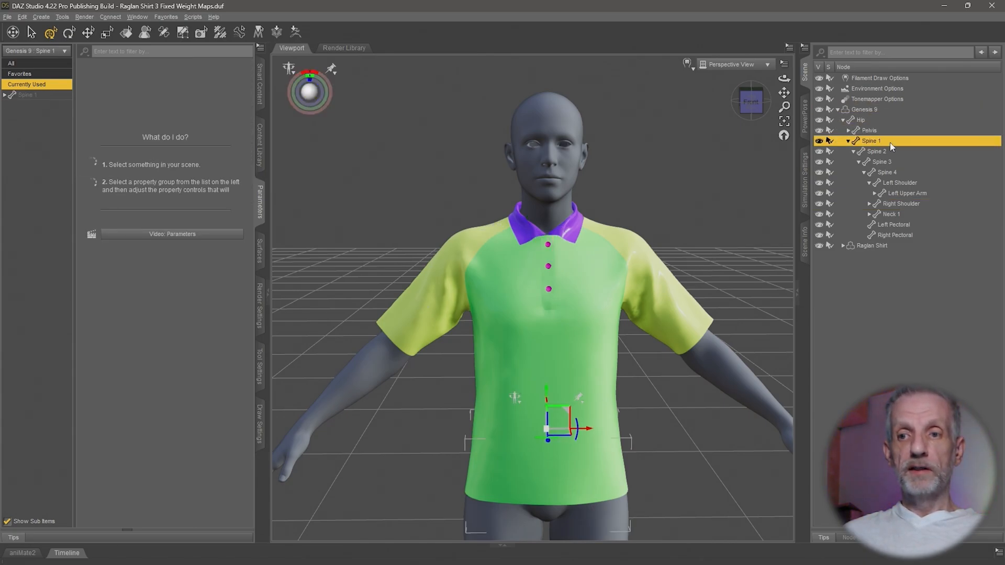
pyautogui.click(897, 152)
pyautogui.click(900, 162)
pyautogui.click(909, 173)
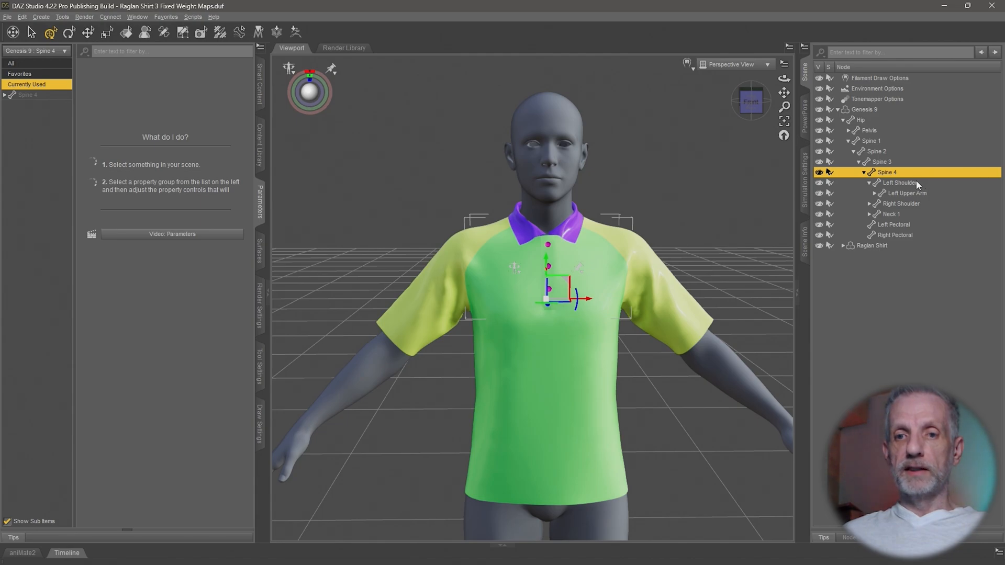
pyautogui.click(916, 183)
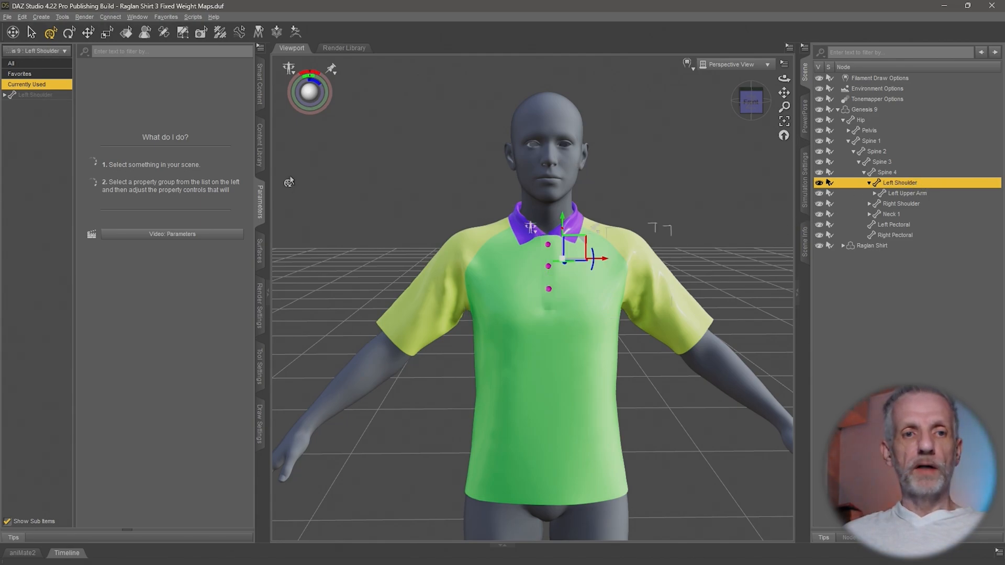
# - Show only the Left Shoulder's Rotation properties, test a higher Bend on it, and undo that change
pyautogui.click(47, 96)
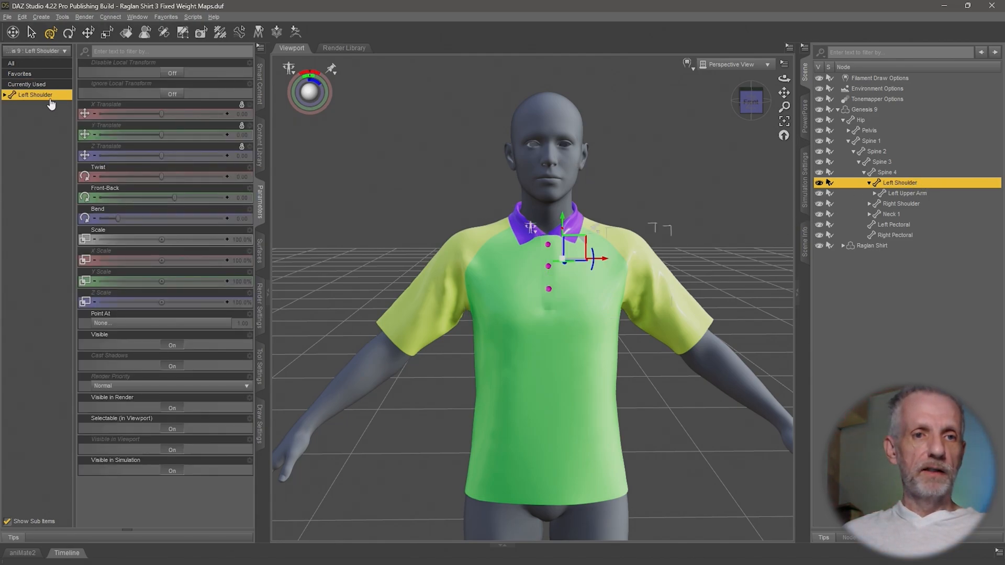
pyautogui.doubleClick(51, 98)
pyautogui.doubleClick(56, 107)
pyautogui.doubleClick(57, 116)
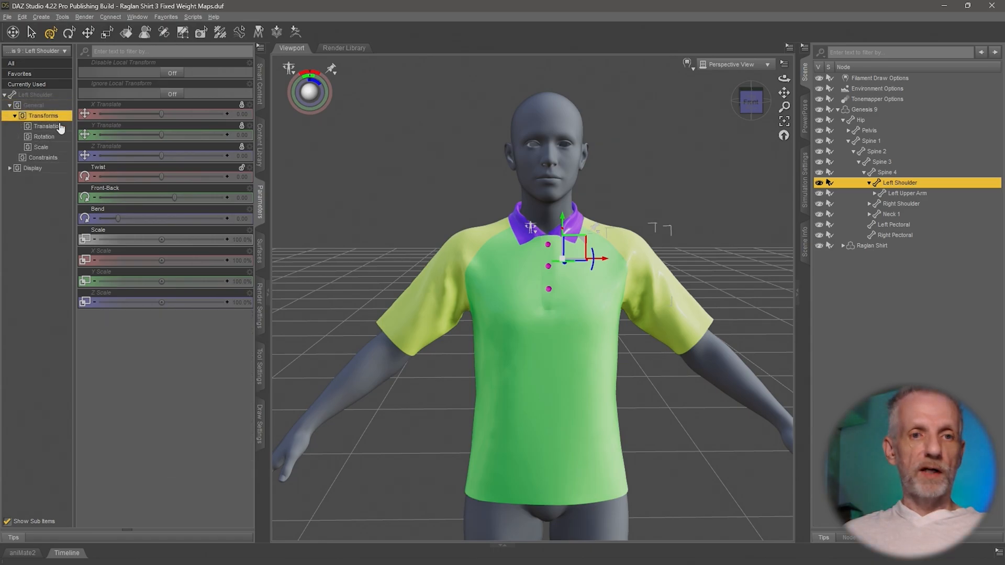
pyautogui.click(51, 139)
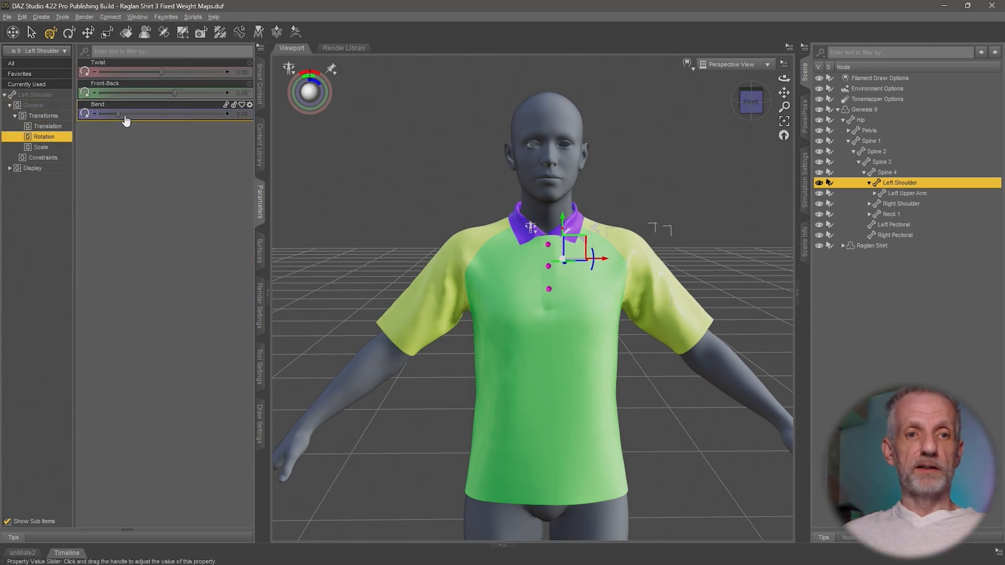
pyautogui.moveTo(116, 115); pyautogui.dragTo(164, 121)
pyautogui.hotkey('ctrl', 'z')
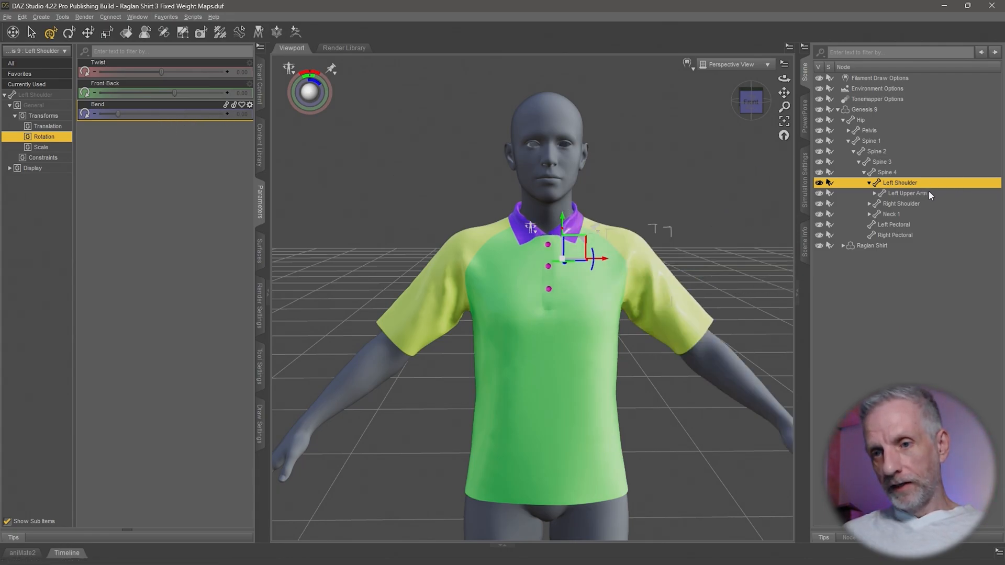
# - Set the Right Shoulder's Bend to -55 and inspect the shirt around the raised right arm
pyautogui.click(901, 205)
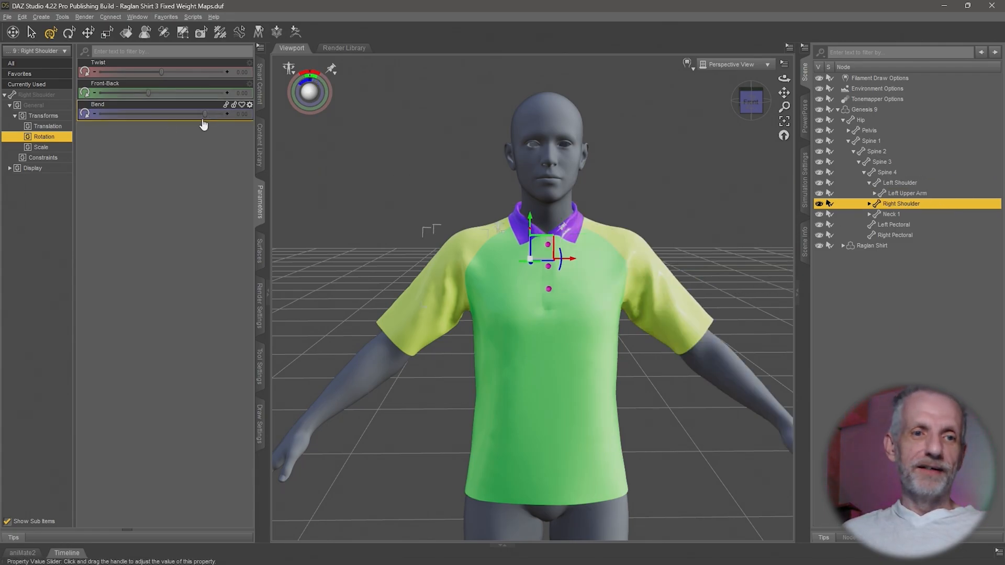
pyautogui.moveTo(206, 117); pyautogui.dragTo(41, 126)
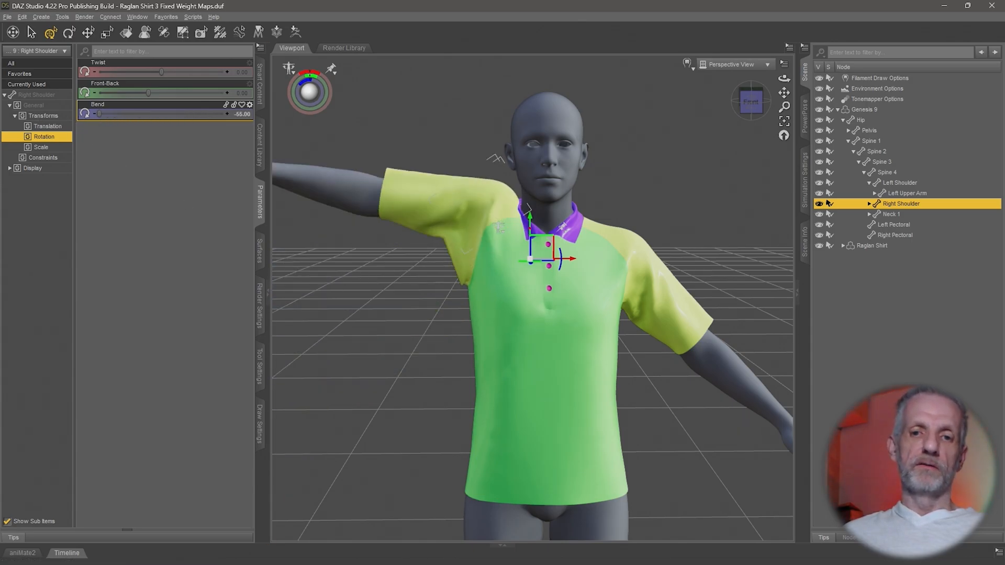
pyautogui.keyDown('ctrl'); pyautogui.keyDown('alt'); pyautogui.moveTo(314, 274); pyautogui.dragTo(427, 276); pyautogui.keyUp('alt'); pyautogui.keyUp('ctrl')
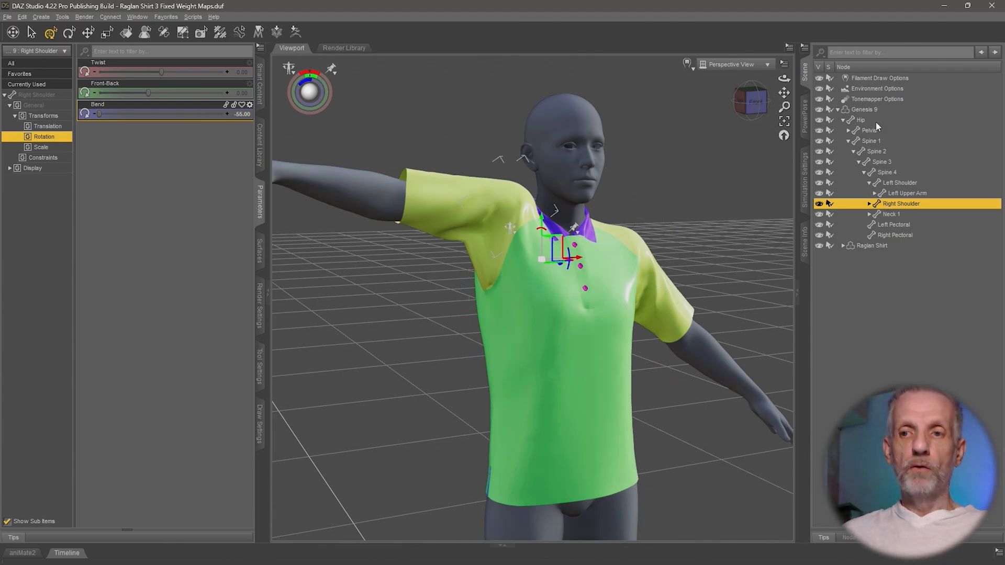
# - Show the Raglan Shirt's currently used parameters and check the Parameters pane's preference for hidden properties
pyautogui.click(871, 246)
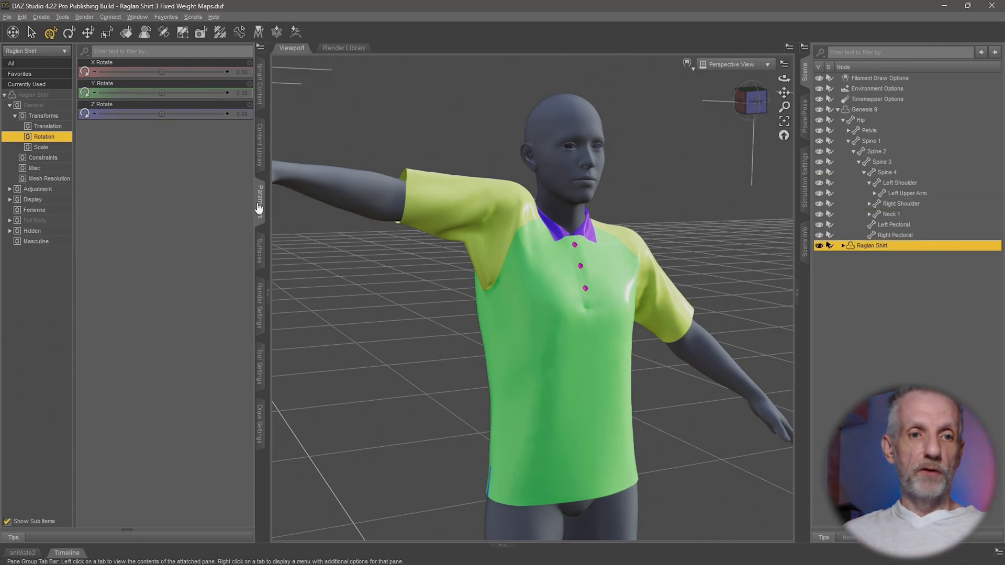
pyautogui.click(31, 85)
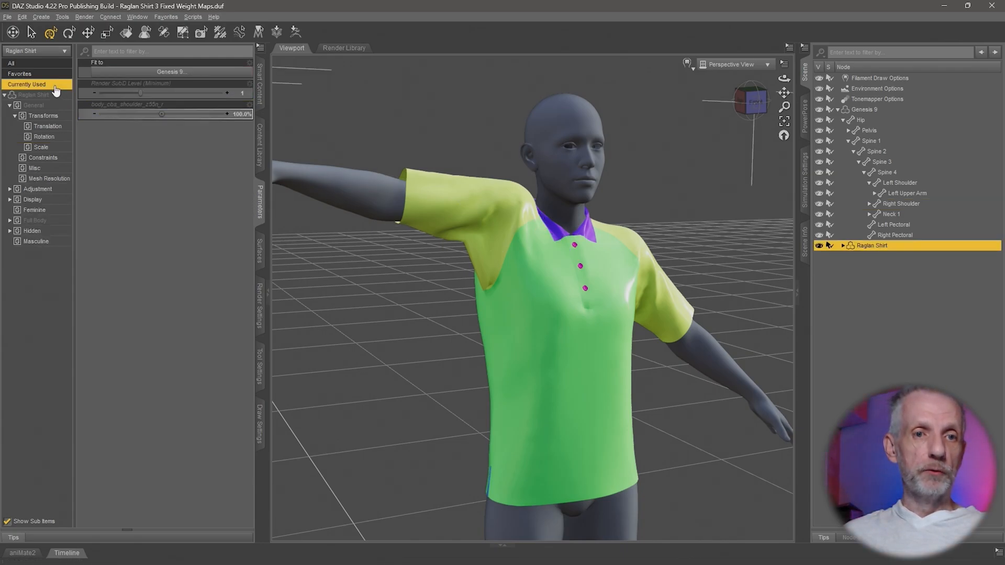
pyautogui.click(260, 47)
pyautogui.moveTo(335, 58)
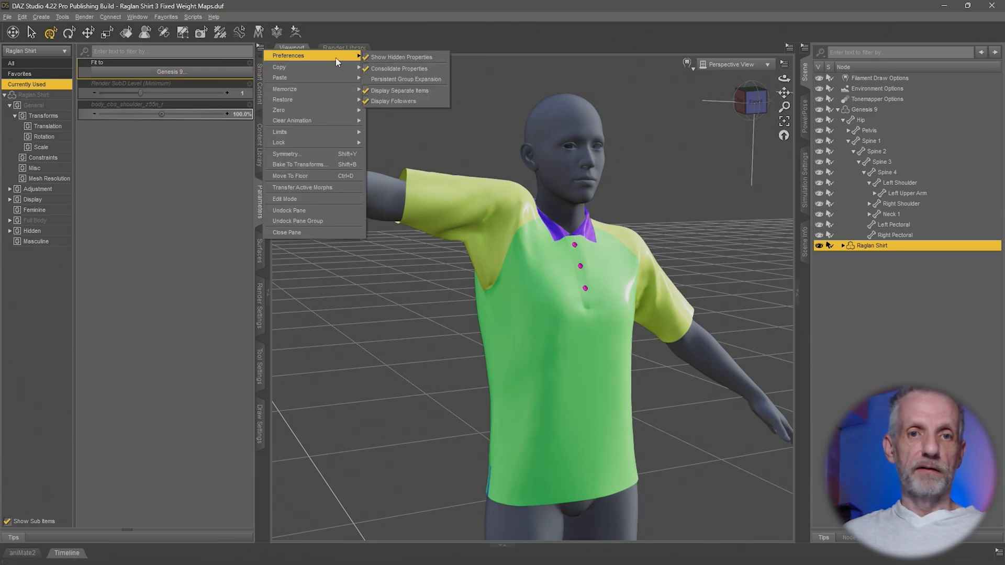
pyautogui.click(209, 143)
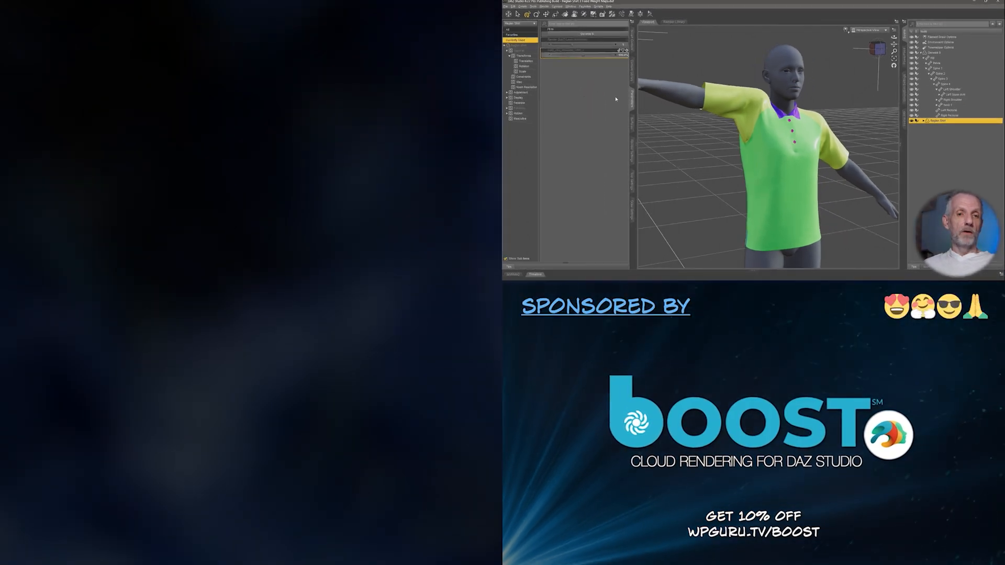
pyautogui.moveTo(837, 175); pyautogui.dragTo(790, 179, button='middle')
pyautogui.scroll(-2, 800, 181)
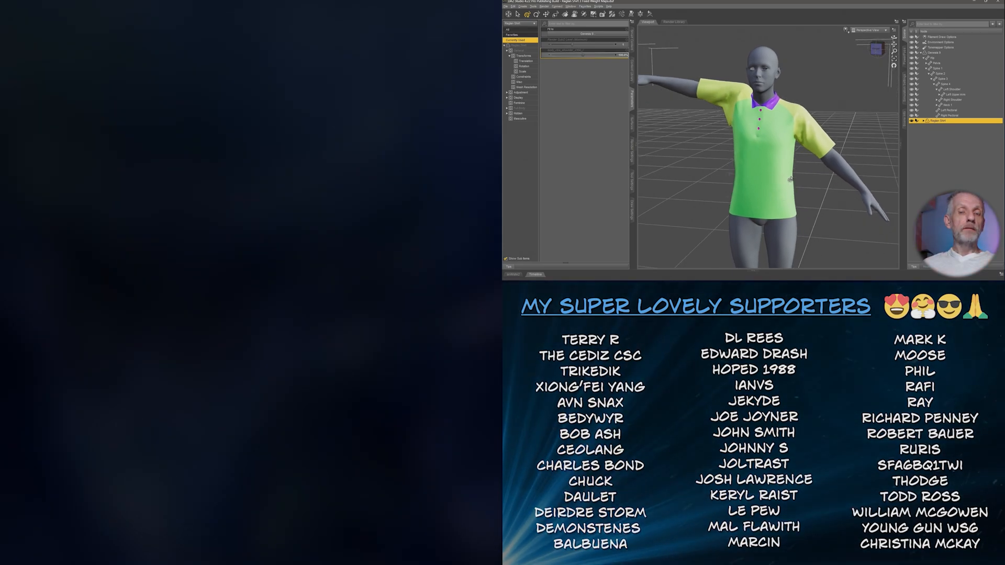